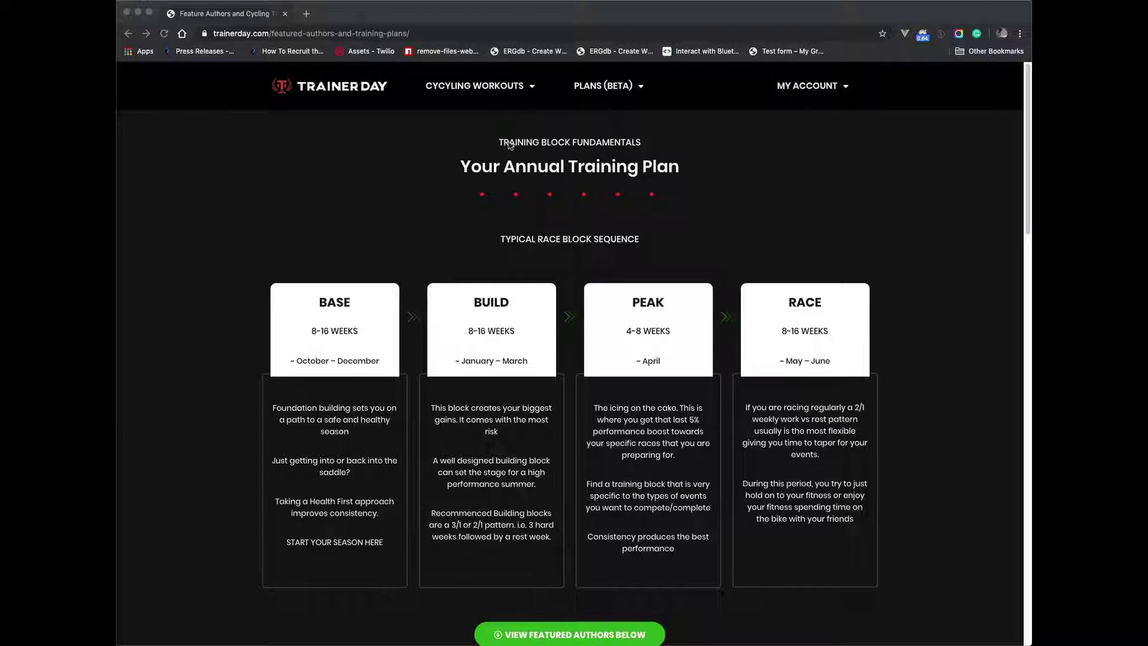
Scroll the Featured Authors and Training Plans page down to The Spartan Blocks and its Spartan Base link.
{"action": "left_click", "coordinate": [617, 90]}
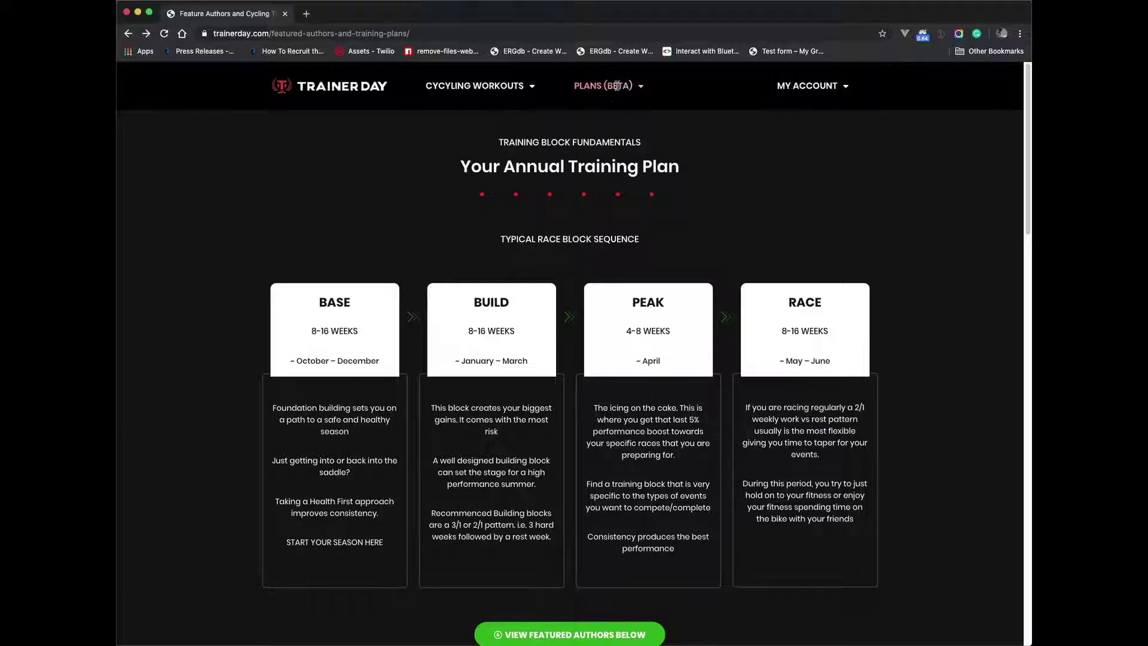
{"action": "mouse_move", "coordinate": [616, 89]}
{"action": "scroll", "coordinate": [687, 453], "scroll_direction": "down", "scroll_amount": 5}
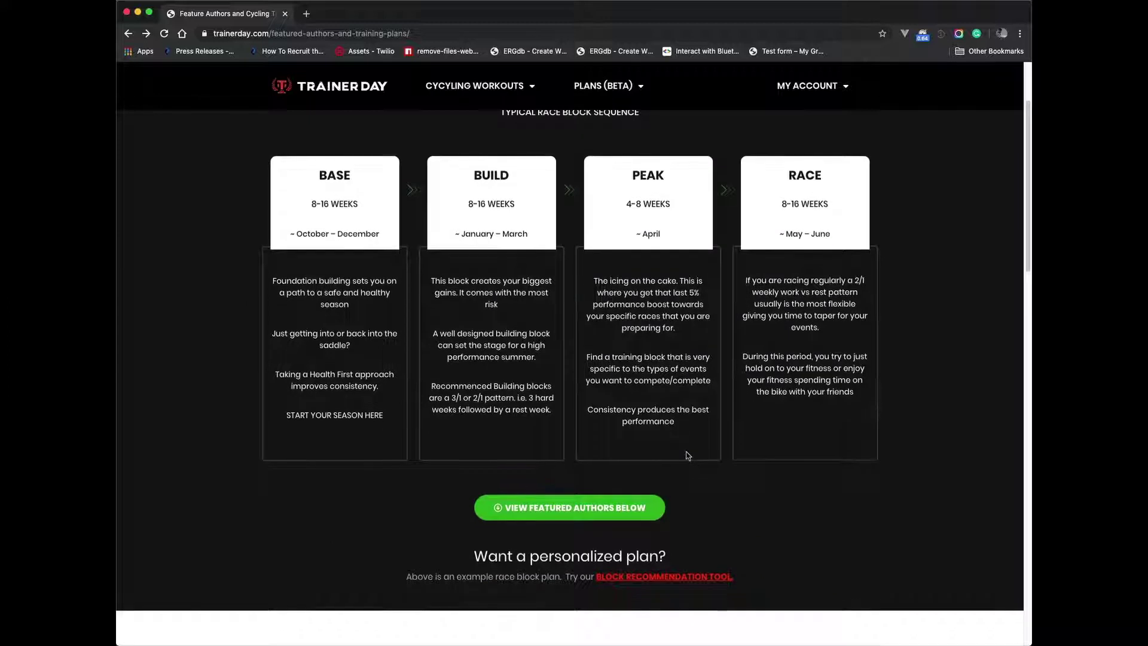
{"action": "scroll", "coordinate": [687, 455], "scroll_direction": "down", "scroll_amount": 2}
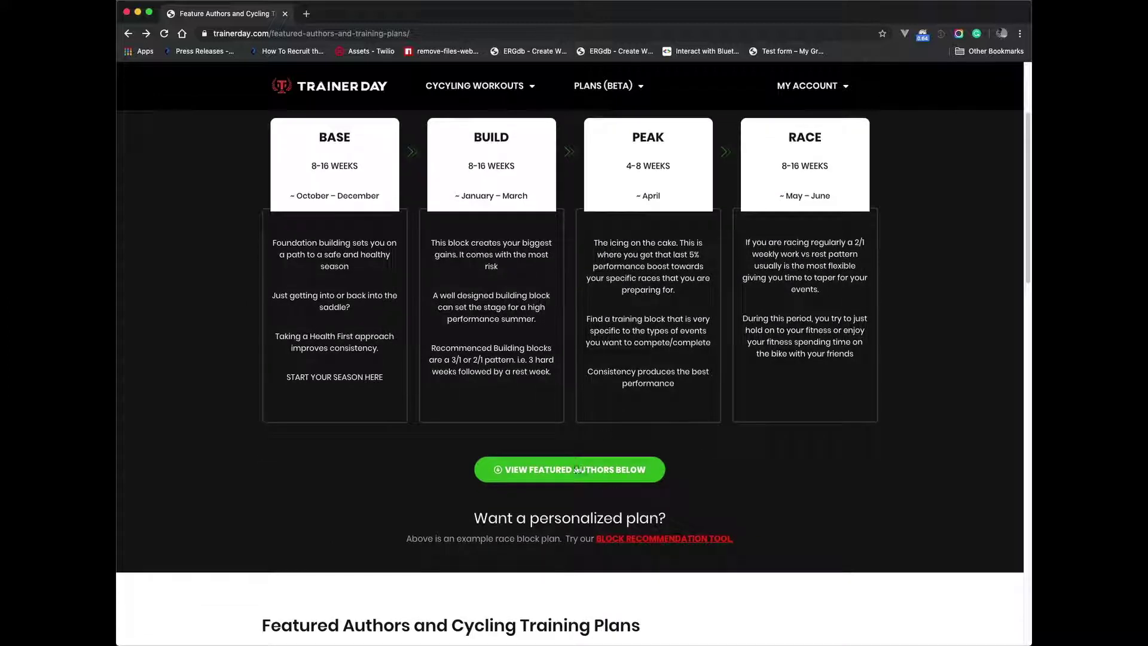
{"action": "scroll", "coordinate": [616, 452], "scroll_direction": "down", "scroll_amount": 4}
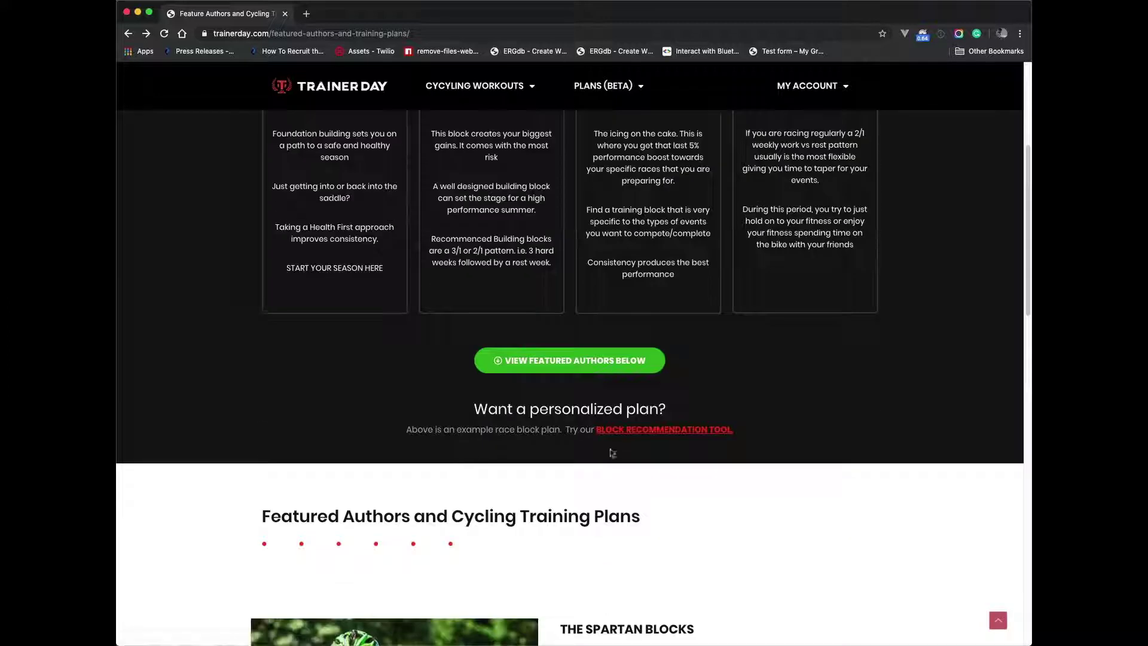
{"action": "scroll", "coordinate": [506, 542], "scroll_direction": "down", "scroll_amount": 1}
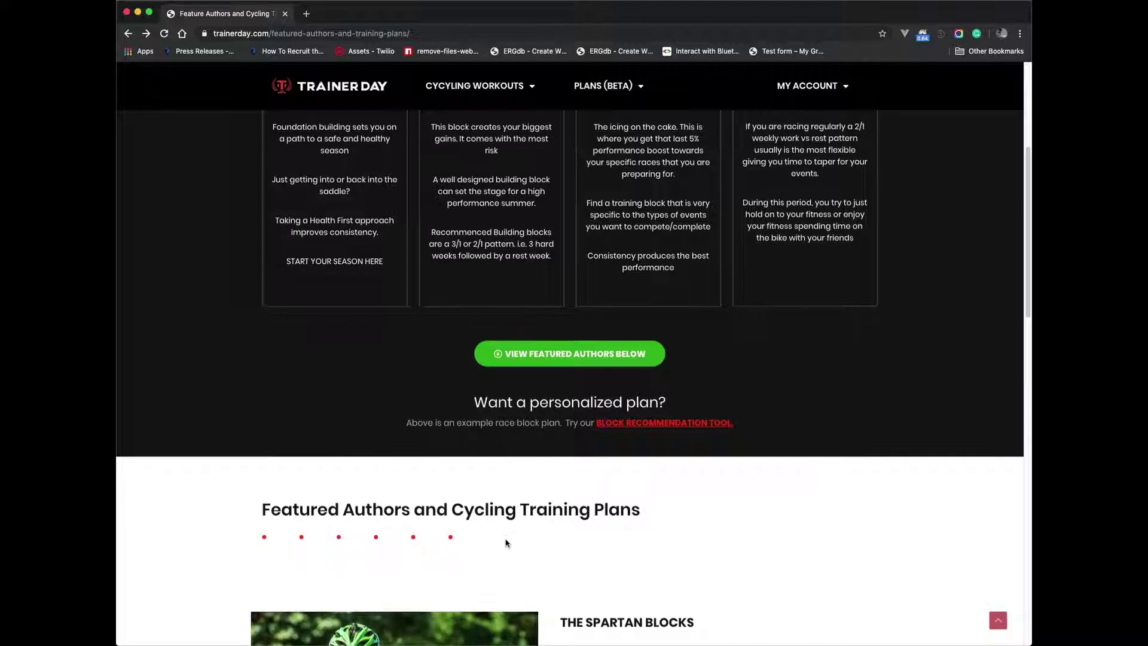
{"action": "scroll", "coordinate": [505, 543], "scroll_direction": "down", "scroll_amount": 2}
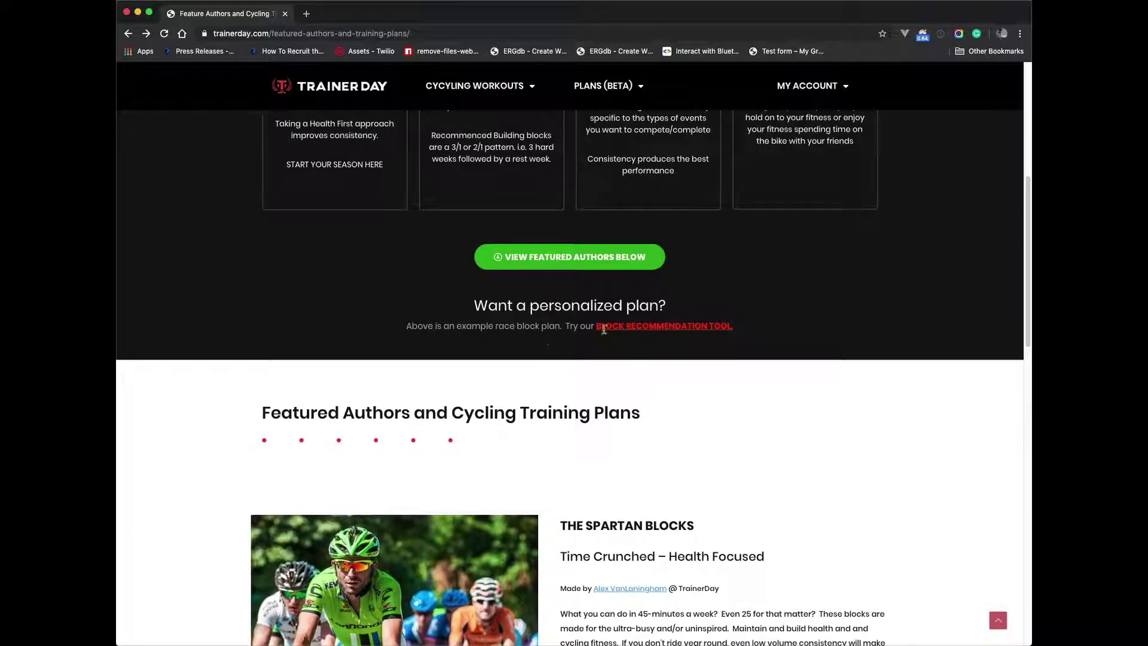
{"action": "scroll", "coordinate": [658, 326], "scroll_direction": "up", "scroll_amount": 11}
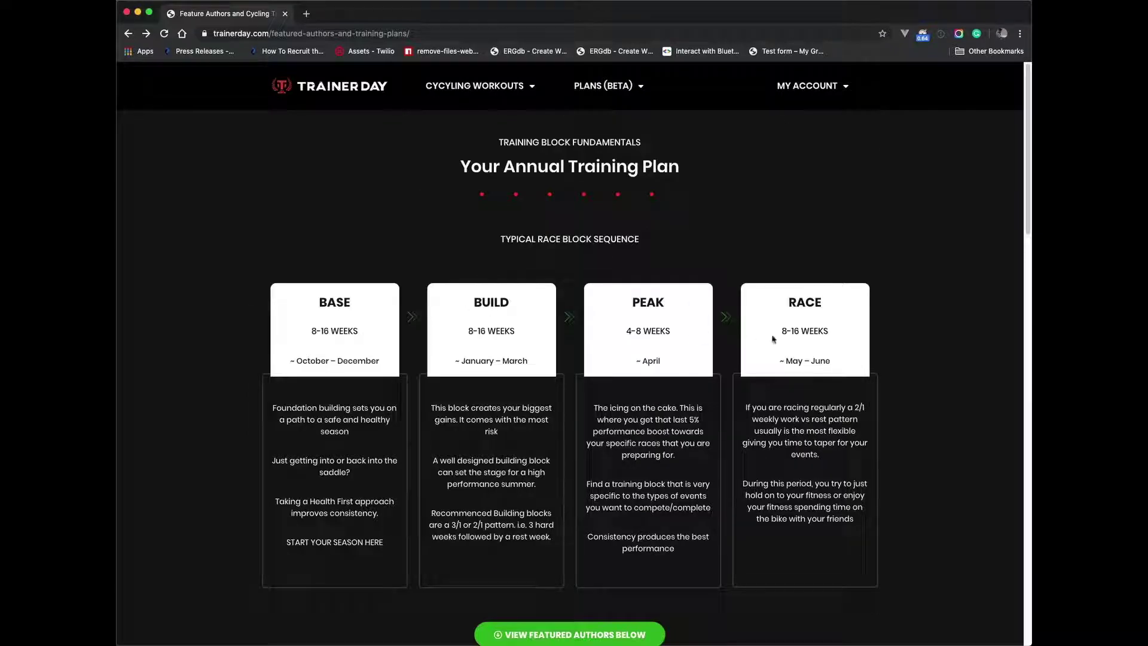
{"action": "scroll", "coordinate": [684, 307], "scroll_direction": "down", "scroll_amount": 4}
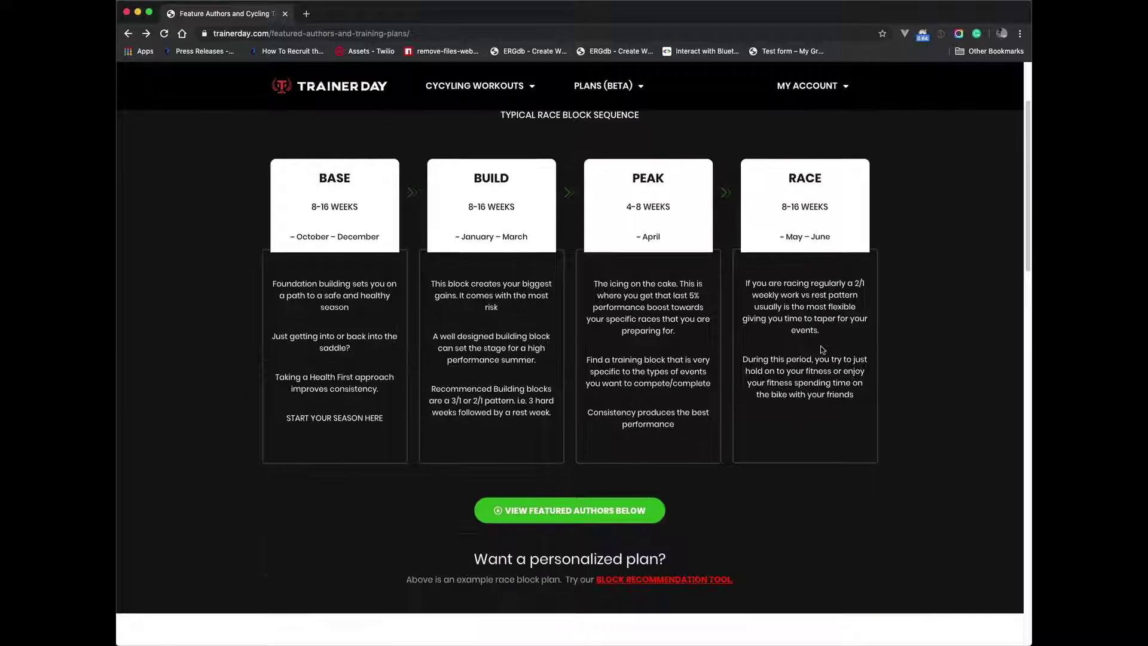
{"action": "scroll", "coordinate": [806, 322], "scroll_direction": "down", "scroll_amount": 9}
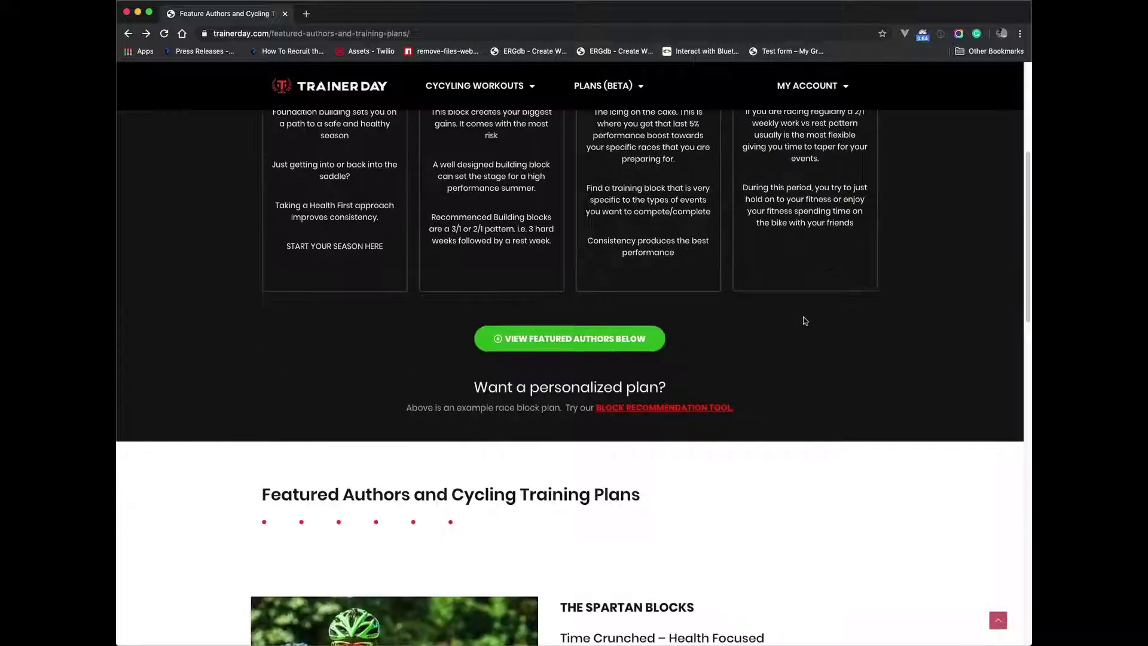
{"action": "scroll", "coordinate": [804, 320], "scroll_direction": "down", "scroll_amount": 5}
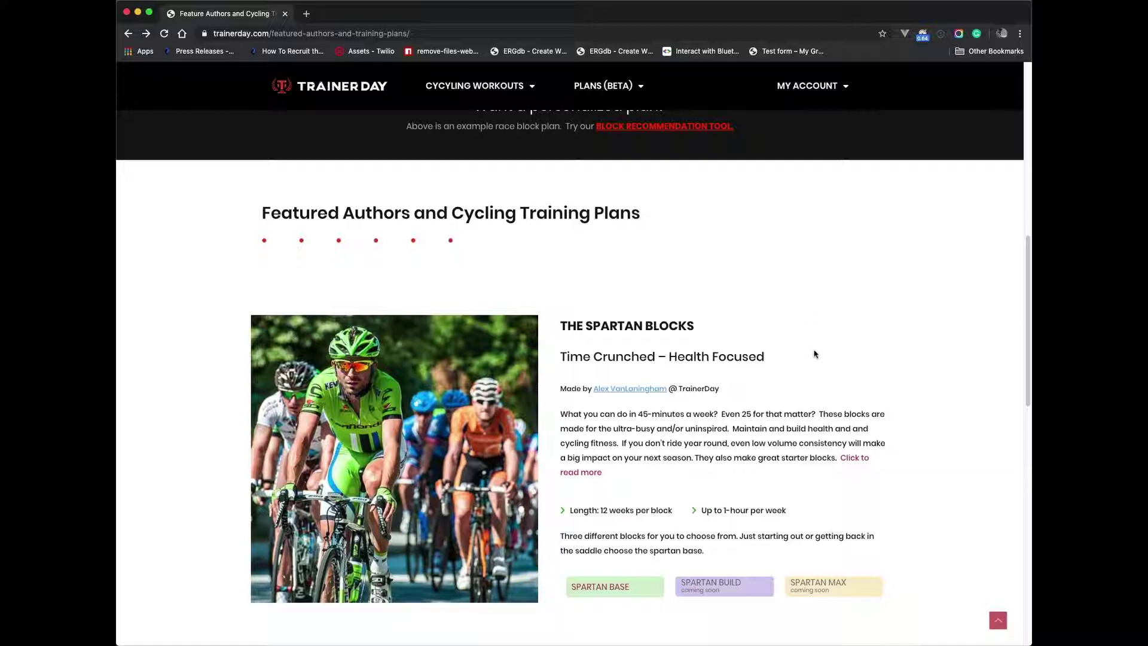
{"action": "scroll", "coordinate": [814, 354], "scroll_direction": "down", "scroll_amount": 1}
{"action": "scroll", "coordinate": [814, 354], "scroll_direction": "down", "scroll_amount": 1}
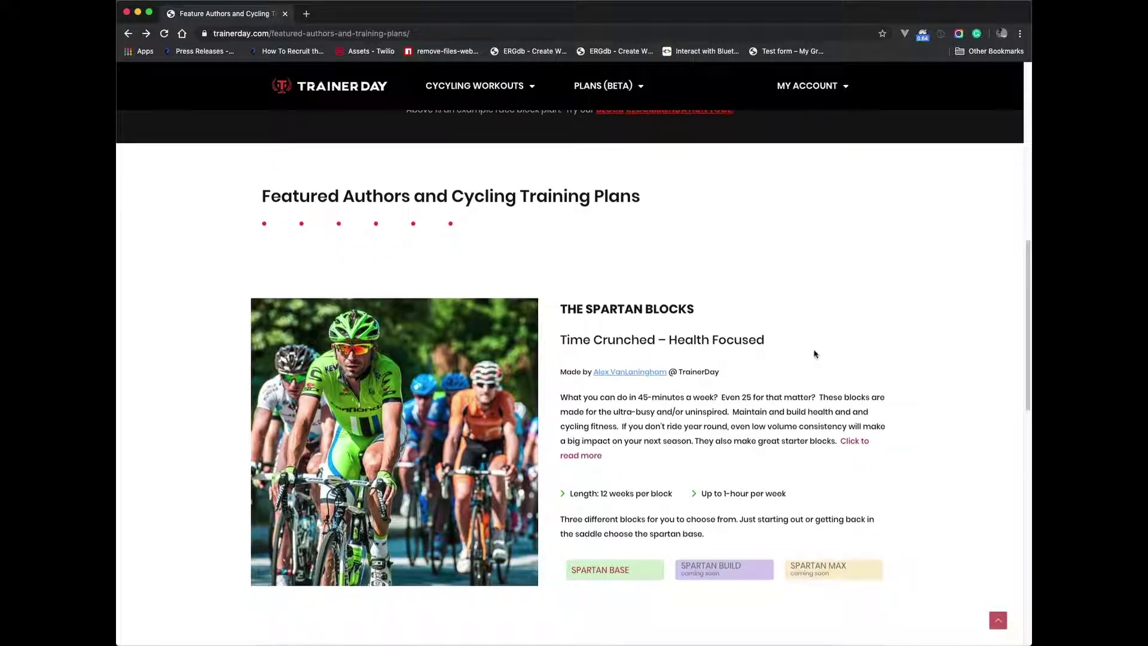
{"action": "scroll", "coordinate": [646, 437], "scroll_direction": "down", "scroll_amount": 1}
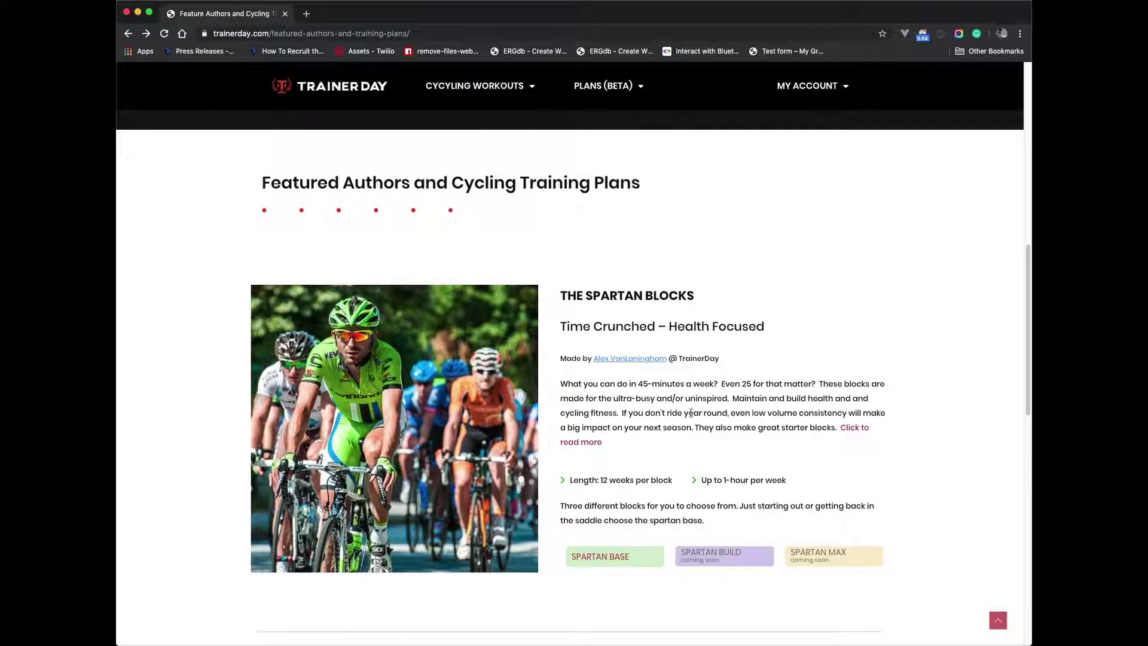
{"action": "scroll", "coordinate": [665, 401], "scroll_direction": "down", "scroll_amount": 5}
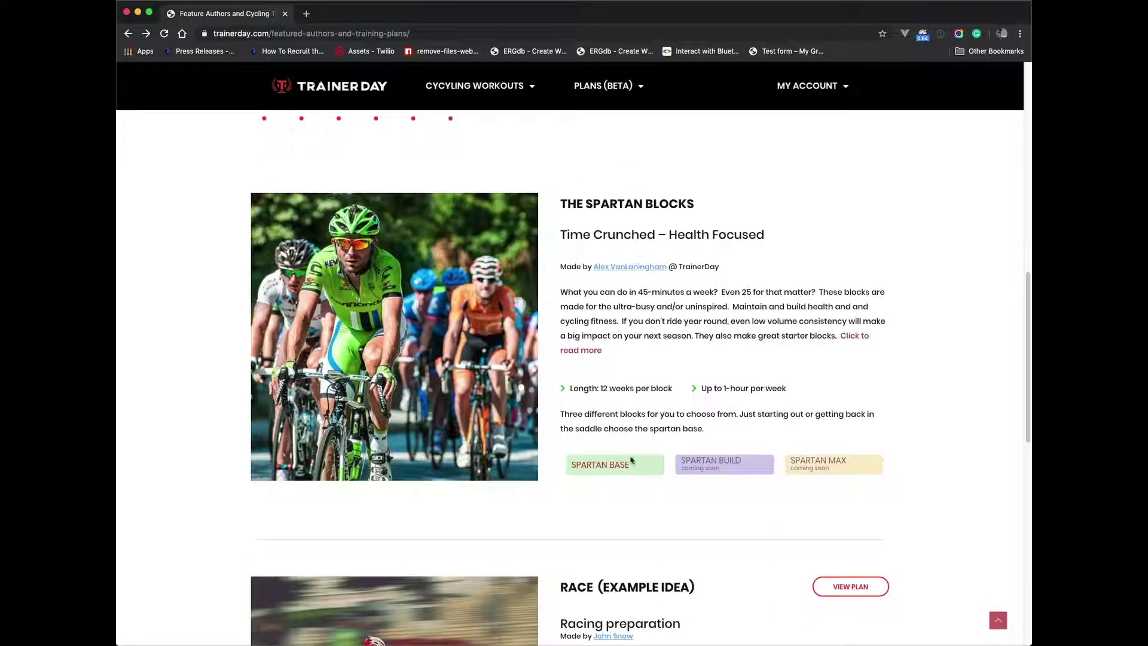
Open Spartan Base in plan search and highlight its title, Threshold share, 1 - 1 weekly hours and stress range.
{"action": "left_click", "coordinate": [608, 468]}
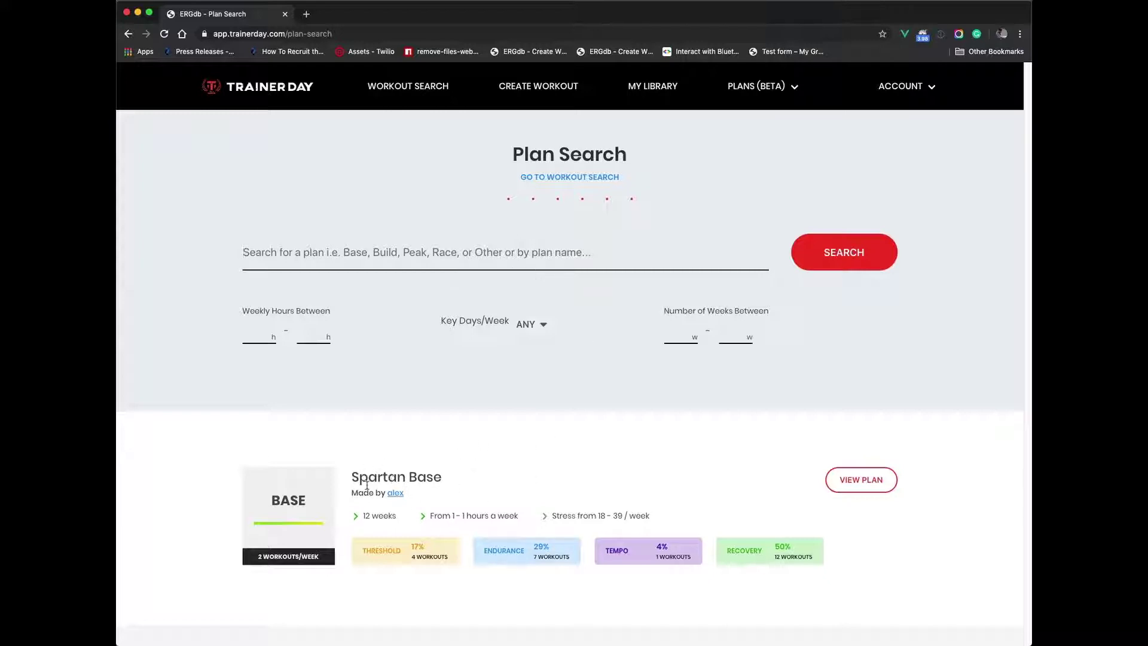
{"action": "left_click_drag", "start_coordinate": [354, 477], "coordinate": [449, 478]}
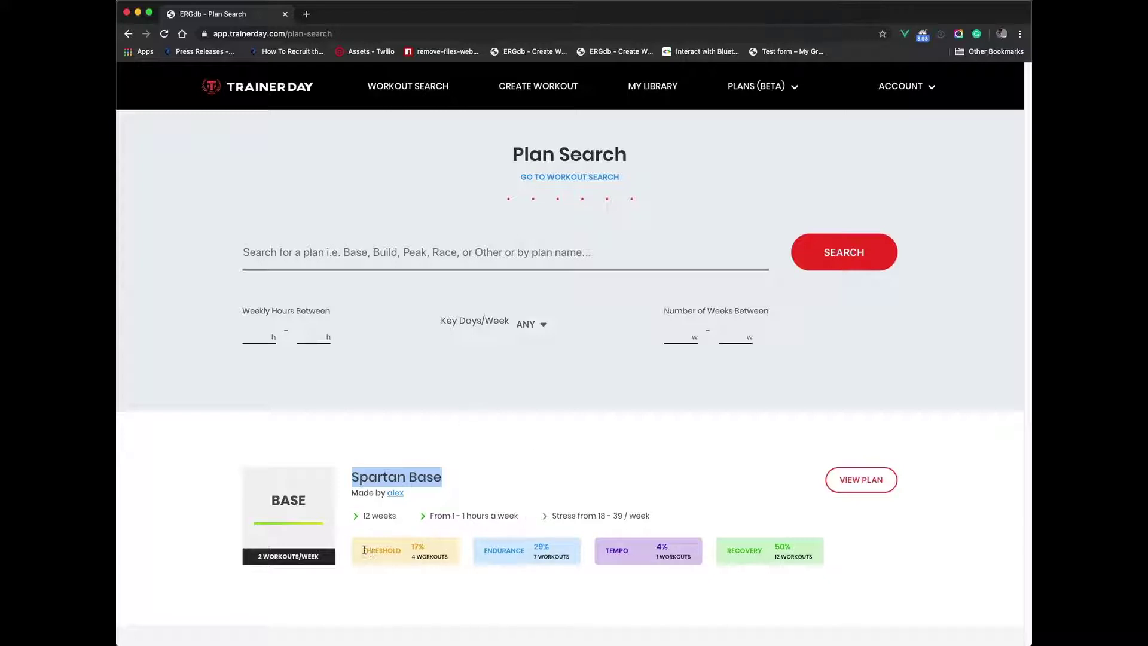
{"action": "left_click_drag", "start_coordinate": [364, 549], "coordinate": [403, 553]}
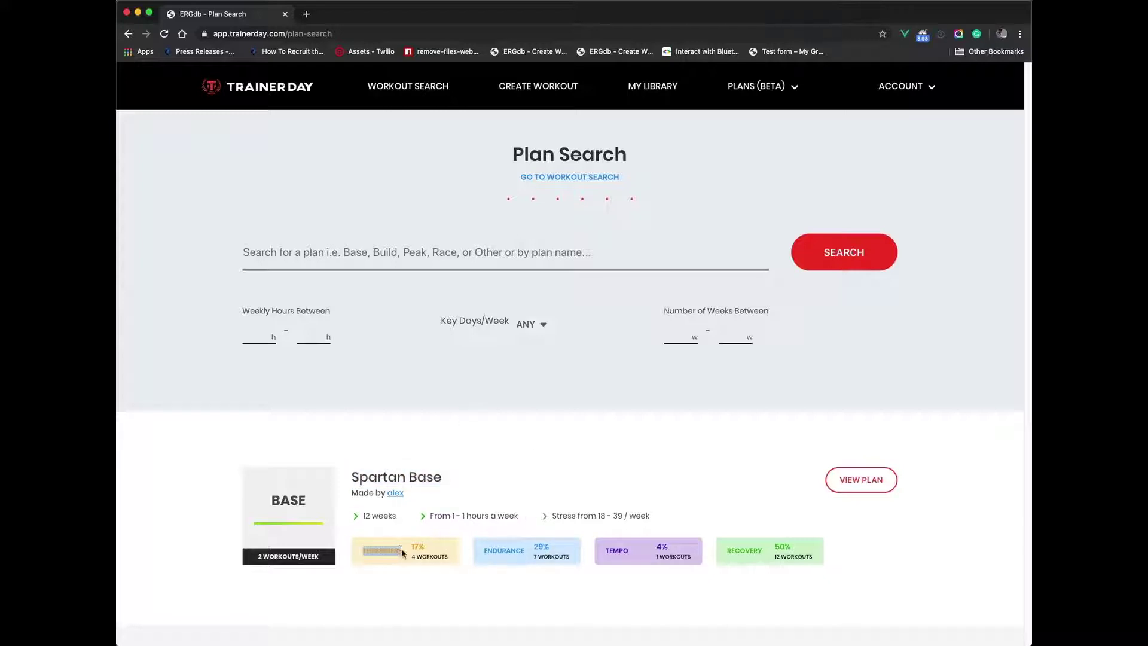
{"action": "left_click", "coordinate": [384, 550]}
{"action": "left_click_drag", "start_coordinate": [454, 517], "coordinate": [520, 518]}
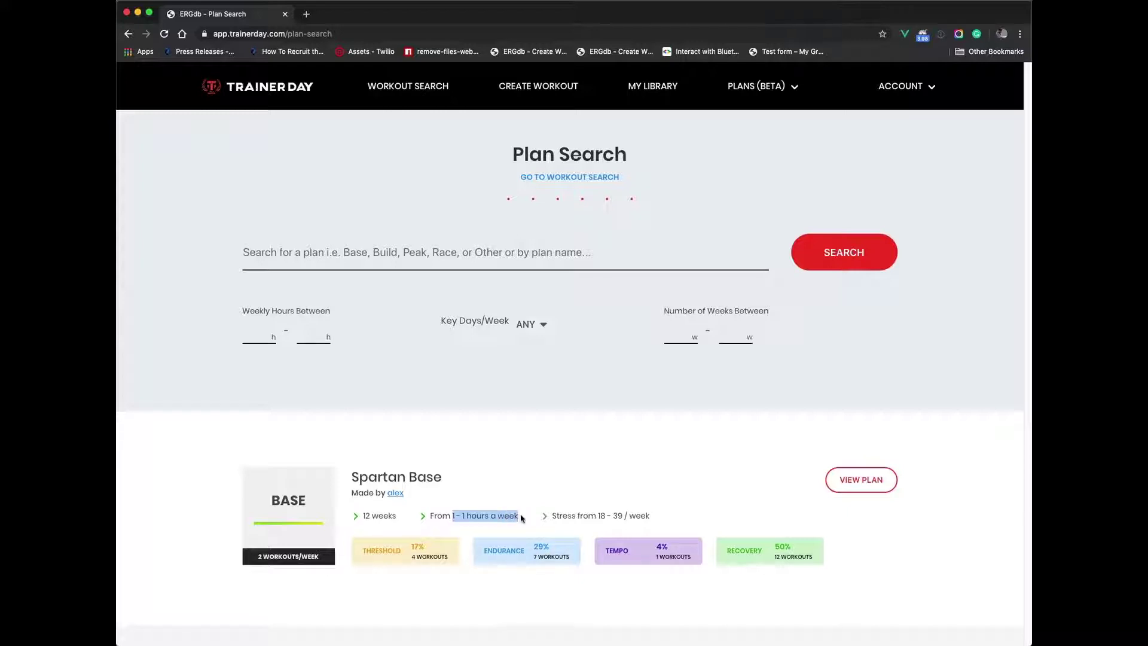
{"action": "left_click", "coordinate": [513, 516]}
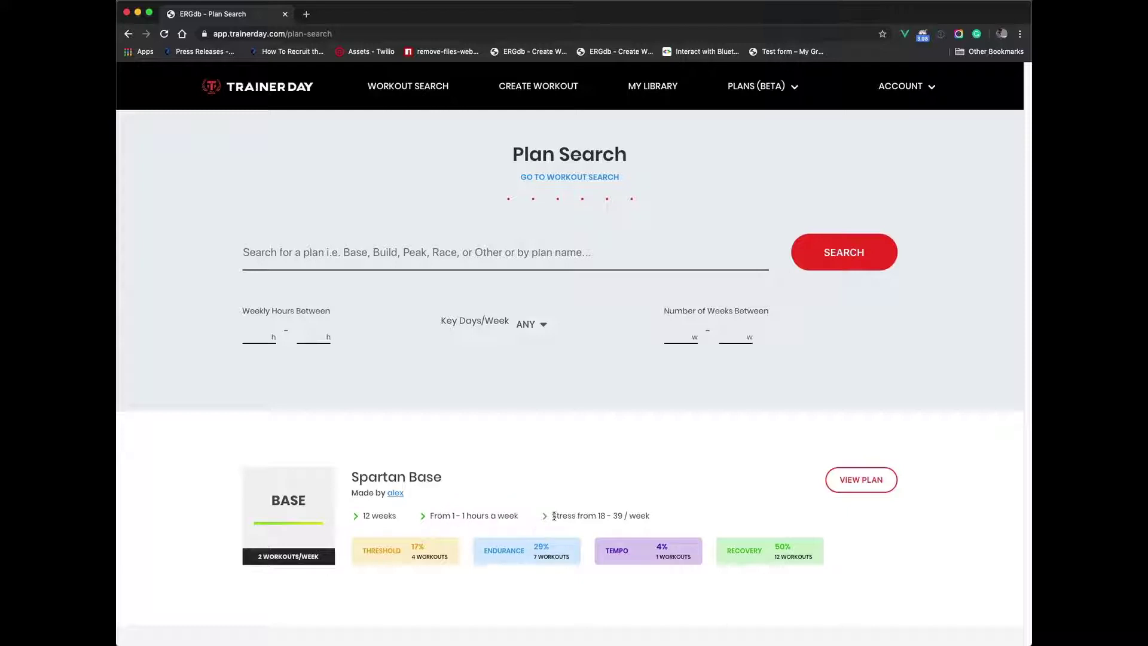
{"action": "left_click_drag", "start_coordinate": [549, 516], "coordinate": [656, 518]}
{"action": "left_click", "coordinate": [660, 518]}
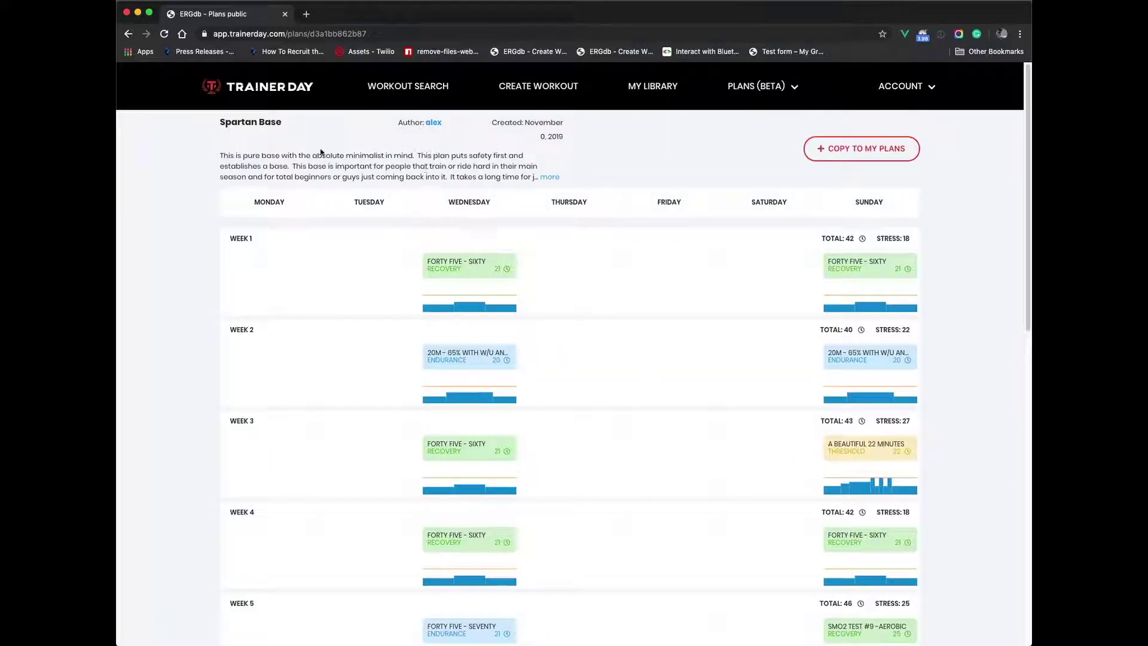
Highlight the minimalist part of the Spartan Base description and scroll through its weekly schedule.
{"action": "left_click_drag", "start_coordinate": [320, 153], "coordinate": [413, 152]}
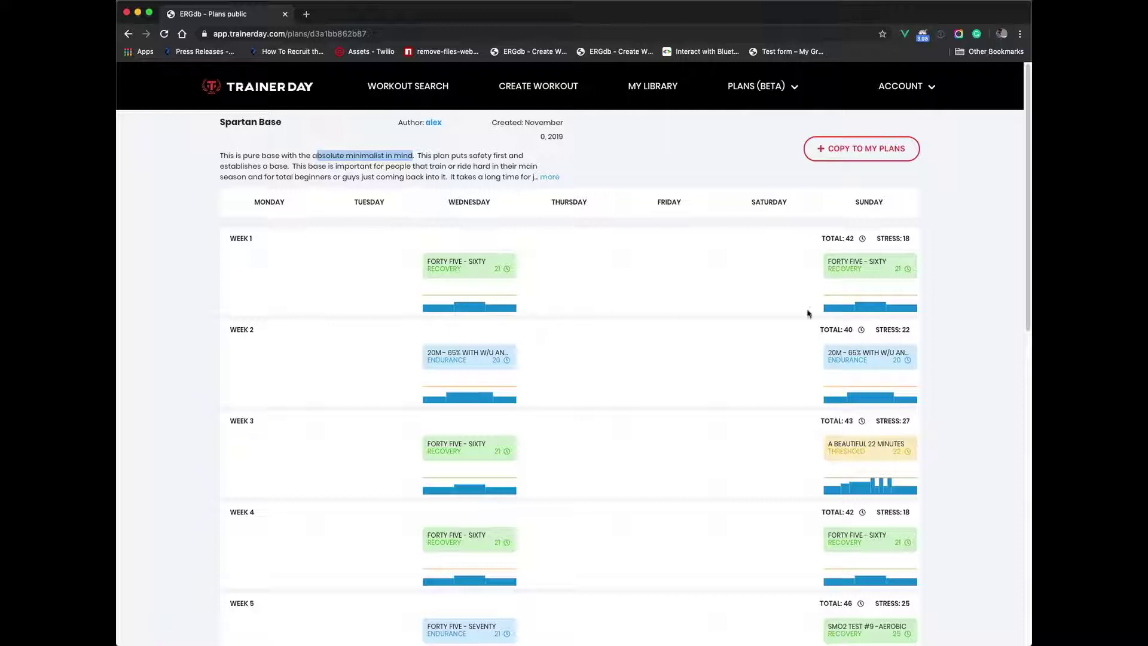
{"action": "scroll", "coordinate": [710, 486], "scroll_direction": "down", "scroll_amount": 10}
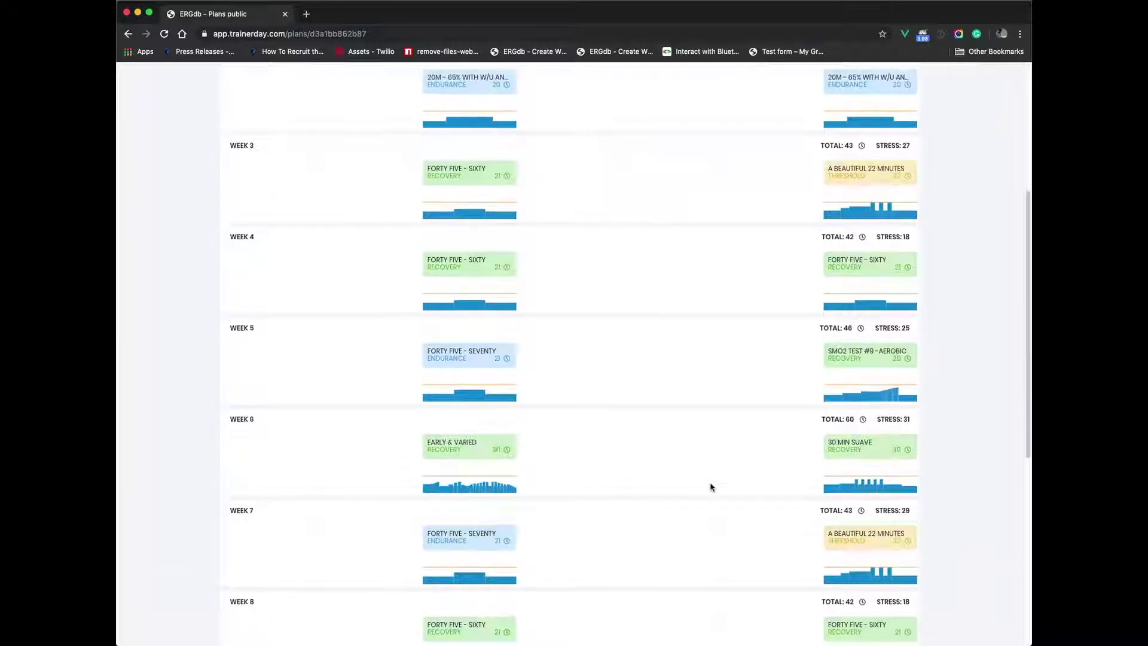
{"action": "scroll", "coordinate": [711, 486], "scroll_direction": "up", "scroll_amount": 10}
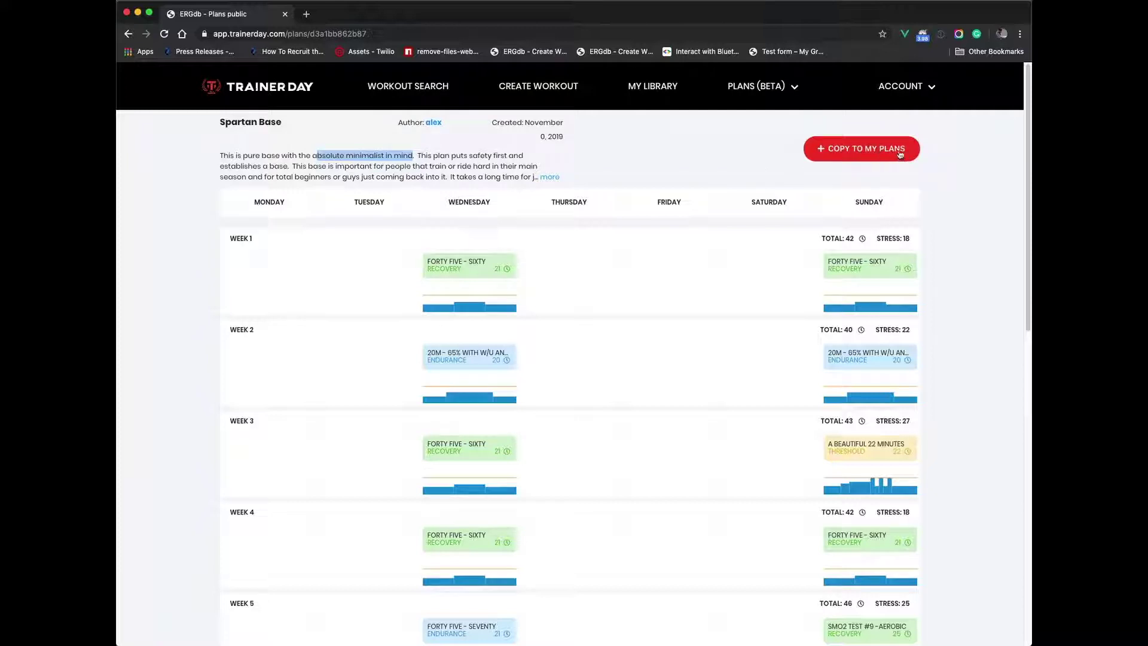
Copy Spartan Base to My Plans, replacing 'copy' in the plan name with the user's name.
{"action": "left_click", "coordinate": [871, 157]}
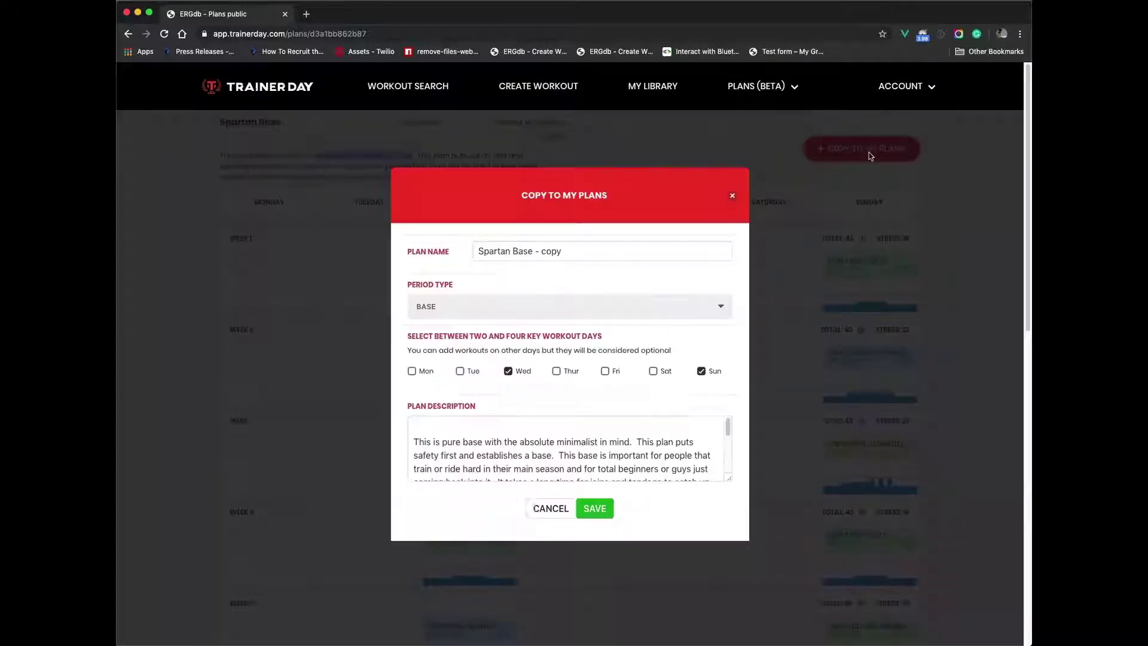
{"action": "left_click", "coordinate": [541, 252]}
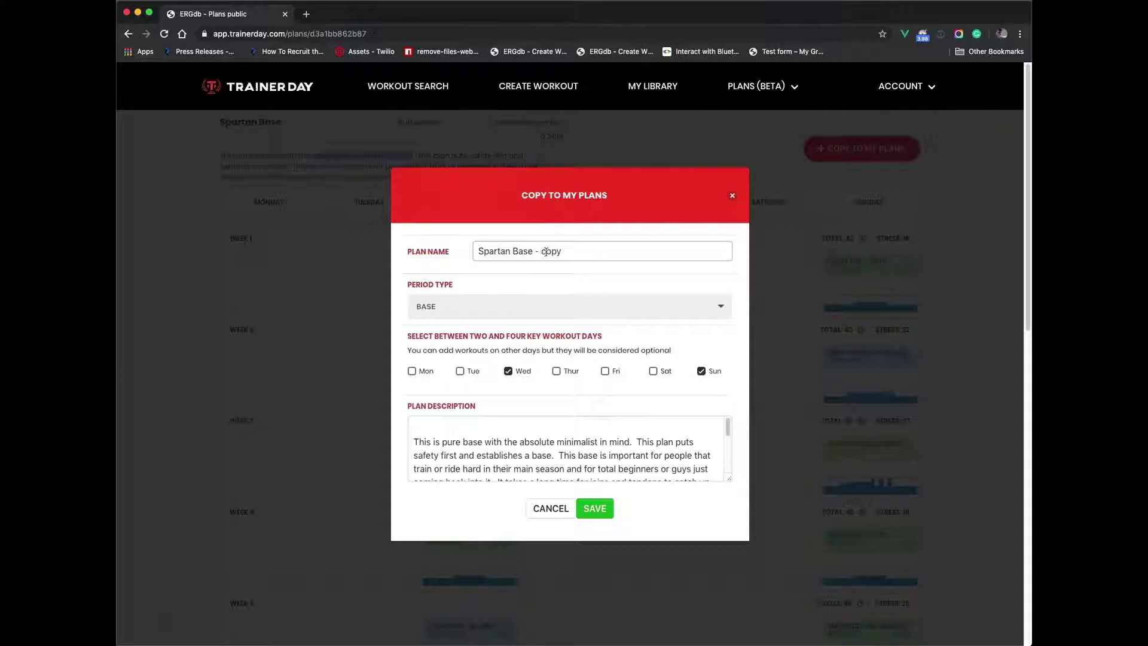
{"action": "double_click", "coordinate": [541, 251]}
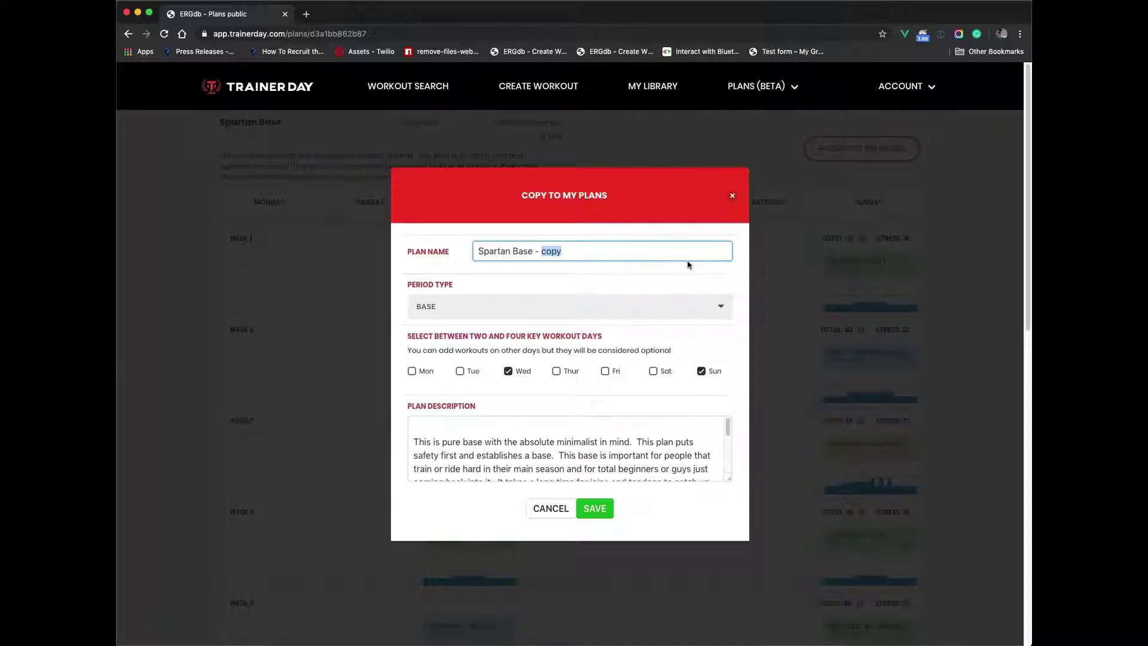
{"action": "key", "text": "BackSpace"}
{"action": "type", "text": "Ales'x"}
Move the key workout day from Wednesday to Saturday, keeping Sunday, and save the plan.
{"action": "left_click", "coordinate": [508, 372]}
{"action": "left_click", "coordinate": [661, 377]}
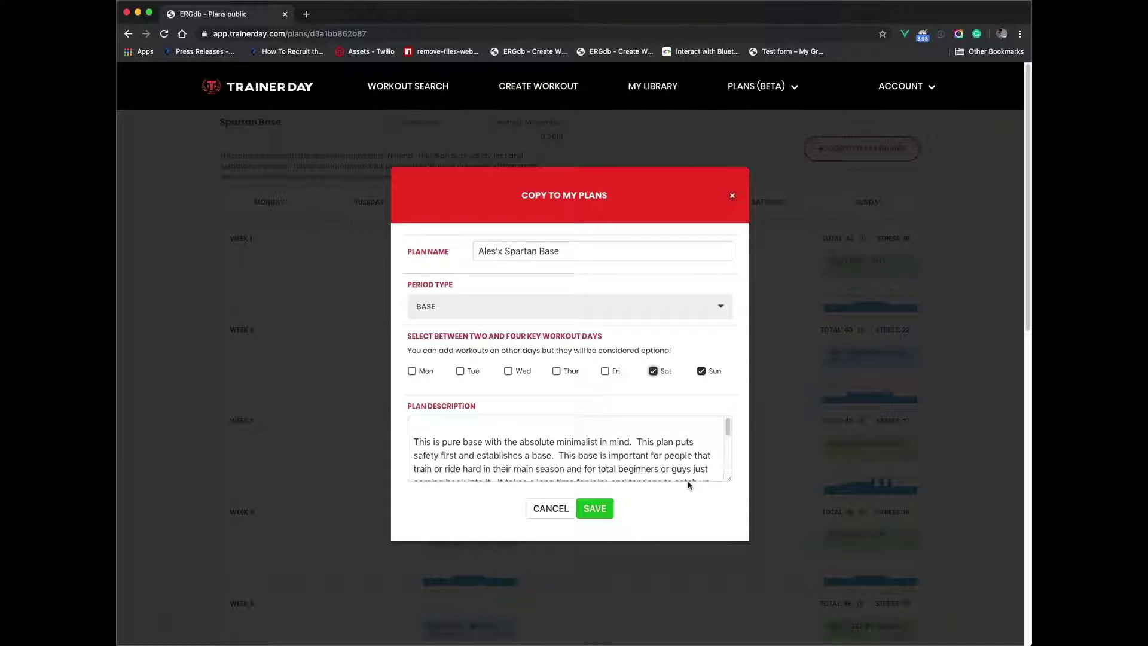
{"action": "left_click", "coordinate": [602, 511]}
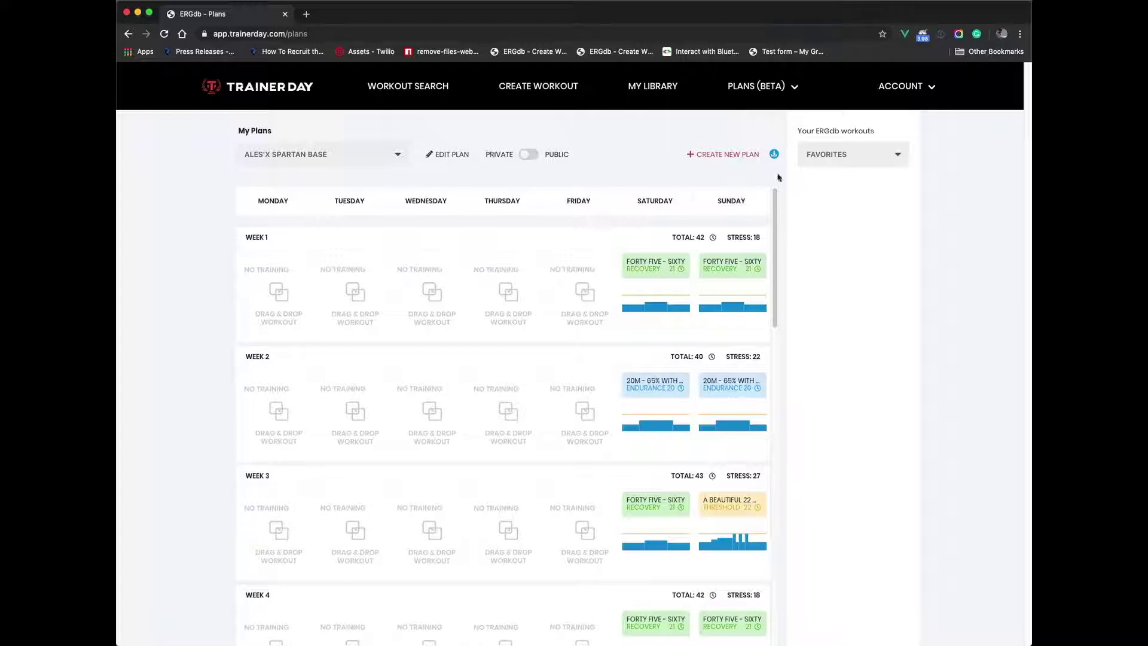
Check the Favorites workout lists, then open Workout Search in a new browser tab.
{"action": "left_click", "coordinate": [873, 157]}
{"action": "left_click", "coordinate": [869, 226]}
{"action": "right_click", "coordinate": [419, 87]}
{"action": "left_click", "coordinate": [442, 91]}
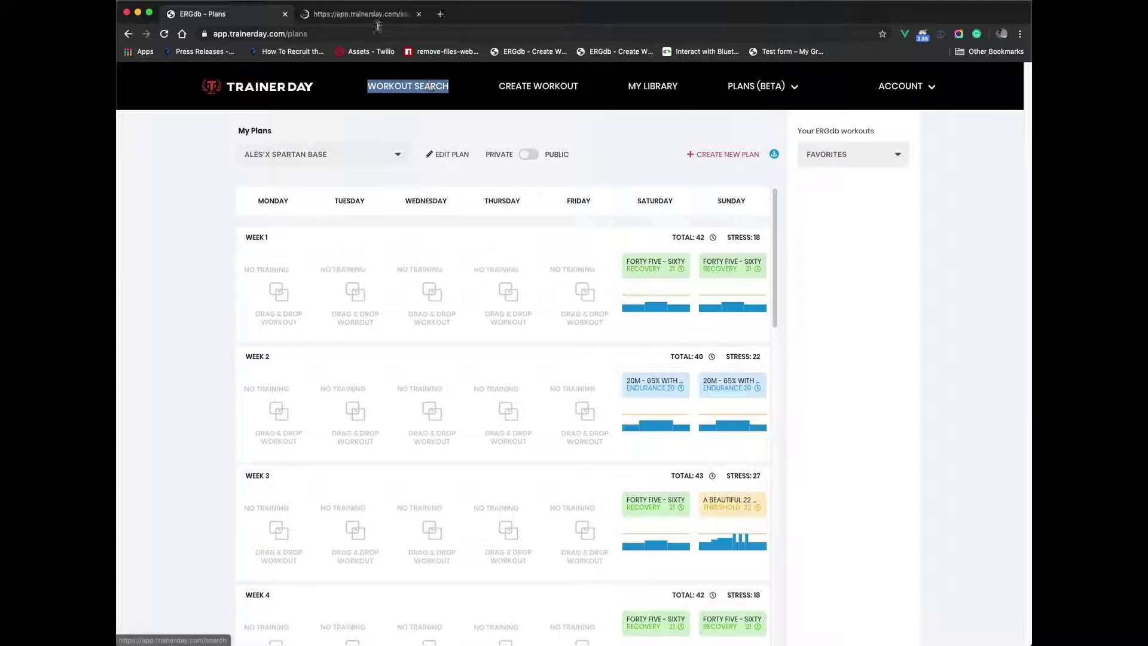
{"action": "left_click", "coordinate": [368, 15]}
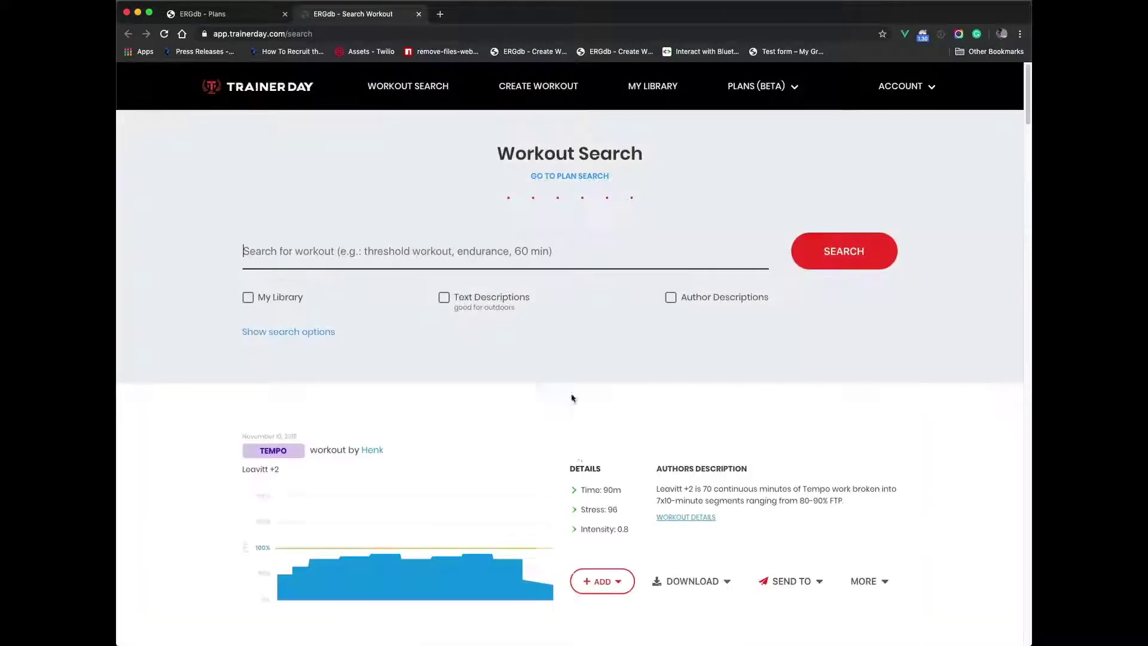
Add the Leavitt +2 Tempo workout to Favorites and return to the plan calendar tab.
{"action": "scroll", "coordinate": [572, 398], "scroll_direction": "down", "scroll_amount": 3}
{"action": "left_click", "coordinate": [602, 418]}
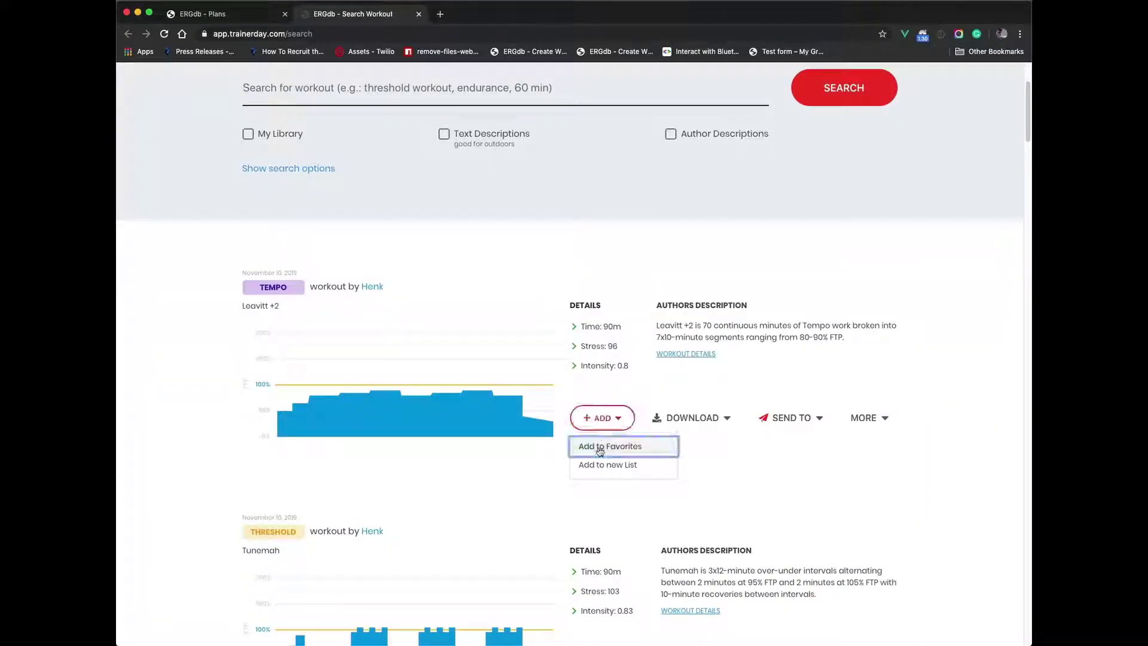
{"action": "left_click", "coordinate": [600, 448]}
{"action": "scroll", "coordinate": [611, 309], "scroll_direction": "up", "scroll_amount": 3}
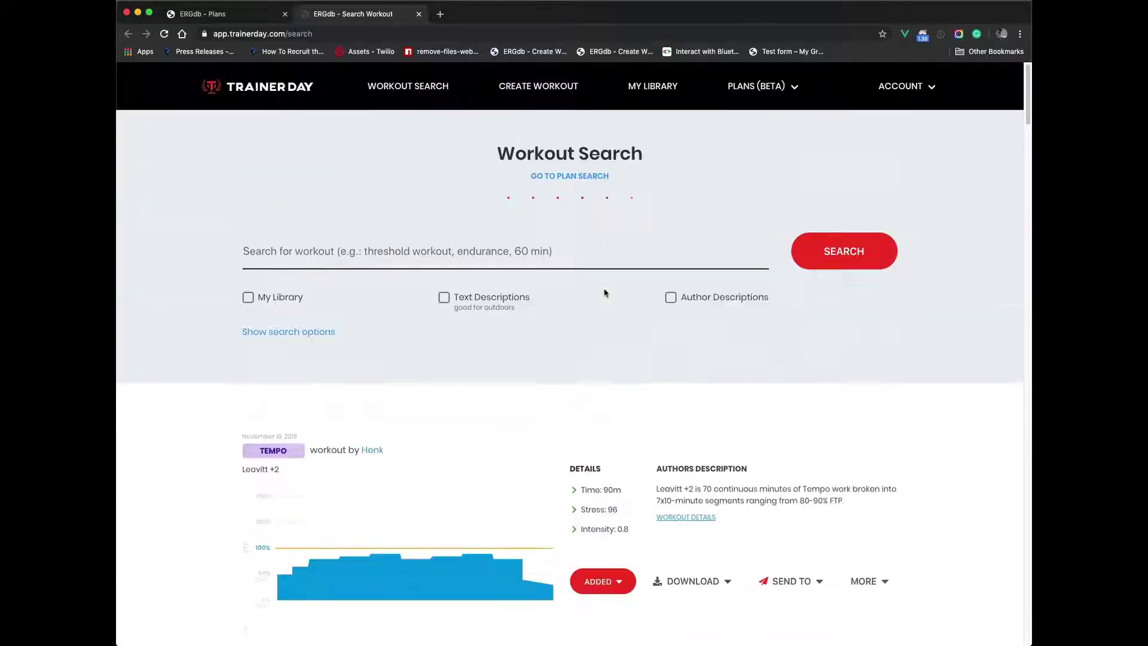
{"action": "left_click", "coordinate": [198, 14]}
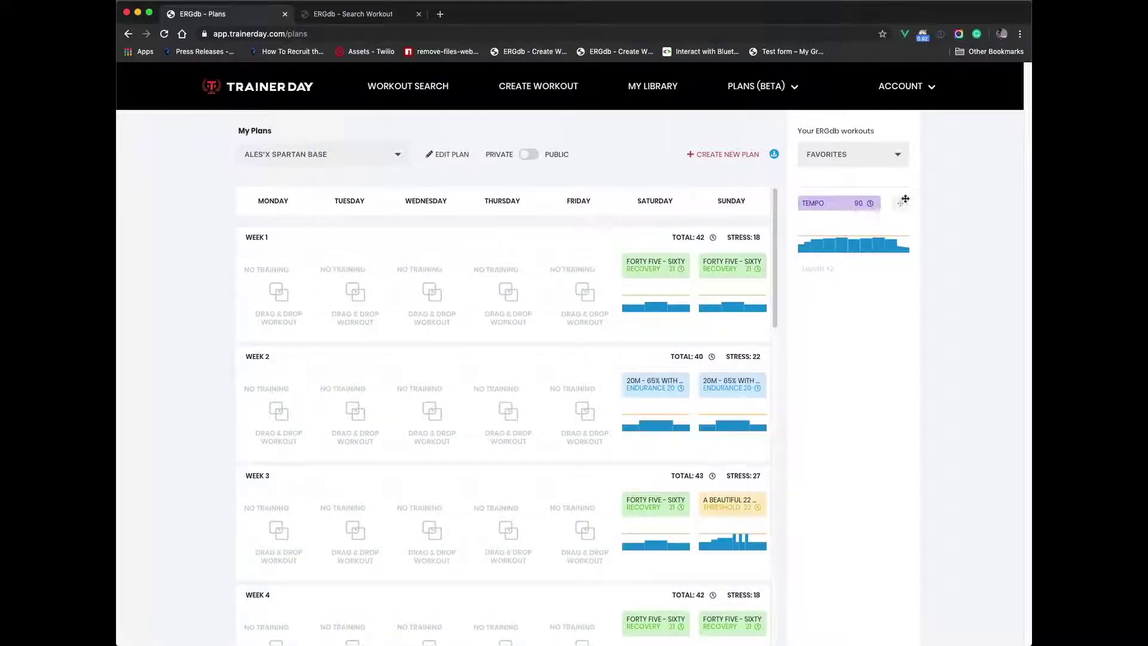
{"action": "left_click_drag", "start_coordinate": [899, 200], "coordinate": [478, 290]}
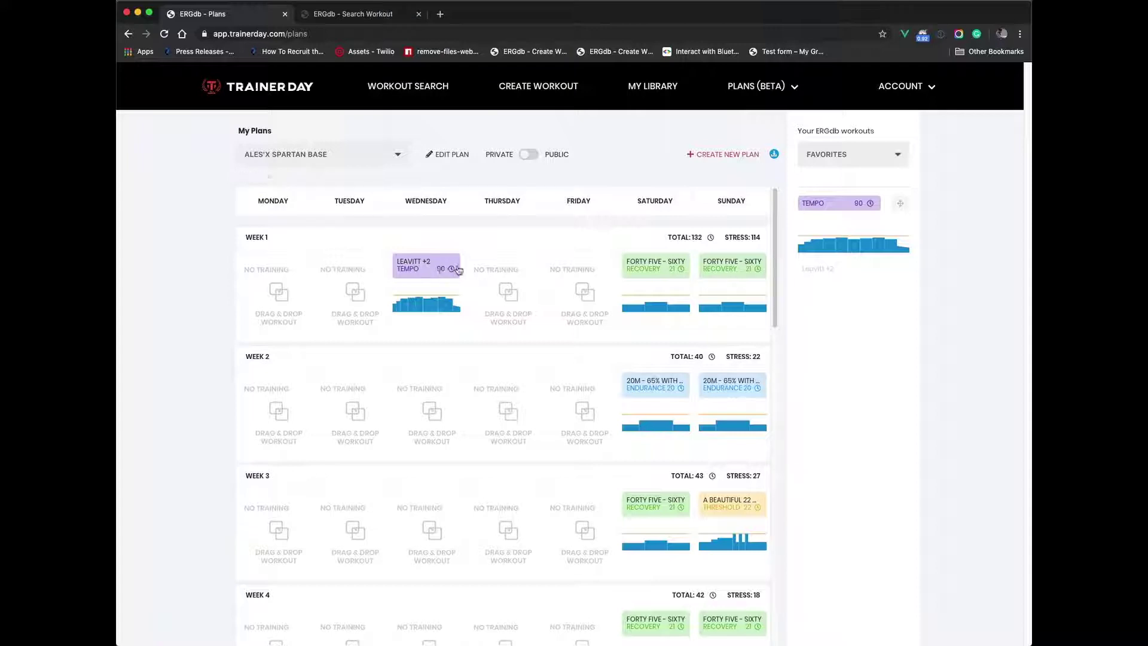
{"action": "left_click_drag", "start_coordinate": [432, 270], "coordinate": [586, 511]}
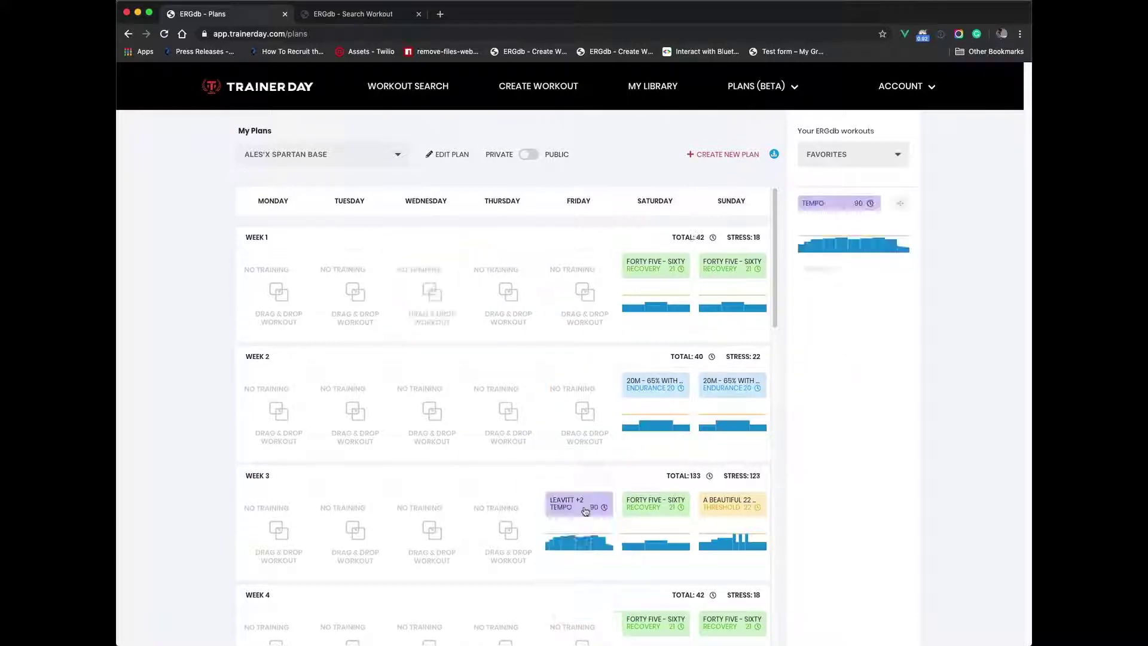
{"action": "scroll", "coordinate": [585, 511], "scroll_direction": "down", "scroll_amount": 10}
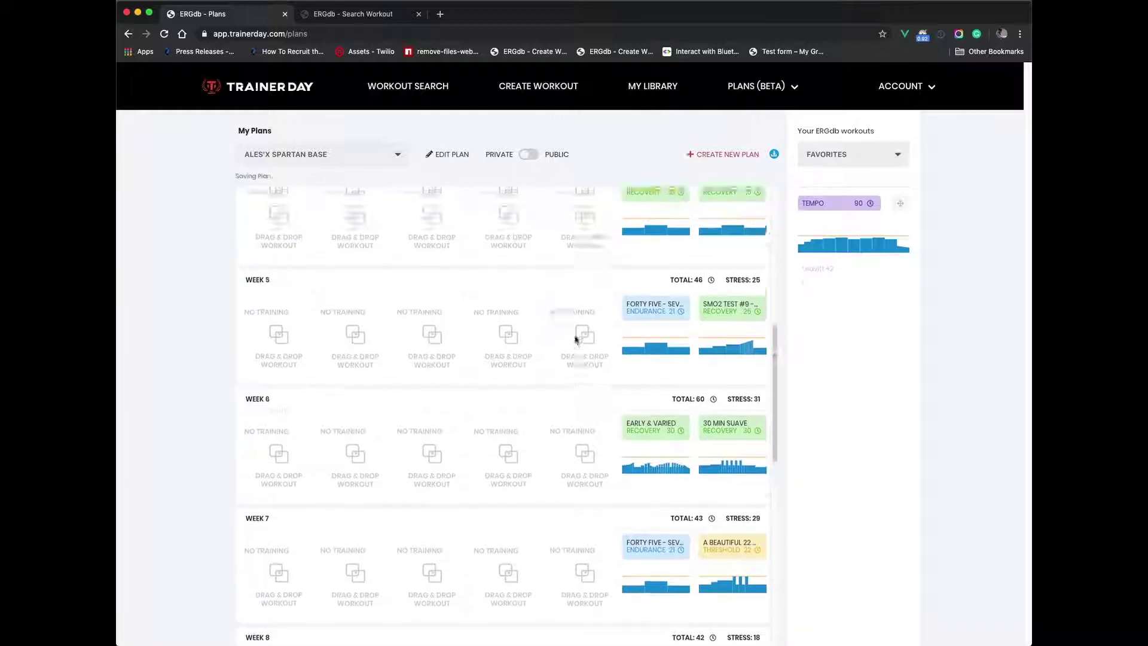
{"action": "scroll", "coordinate": [575, 340], "scroll_direction": "up", "scroll_amount": 5}
{"action": "left_click_drag", "start_coordinate": [584, 299], "coordinate": [595, 533]}
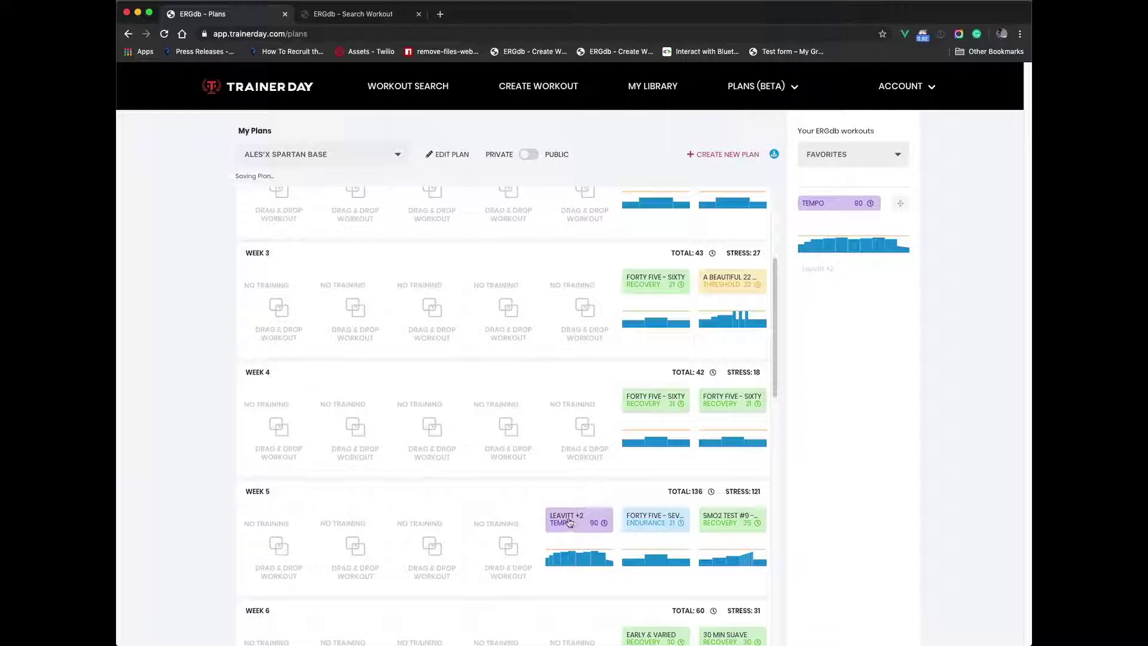
{"action": "left_click_drag", "start_coordinate": [569, 522], "coordinate": [854, 290]}
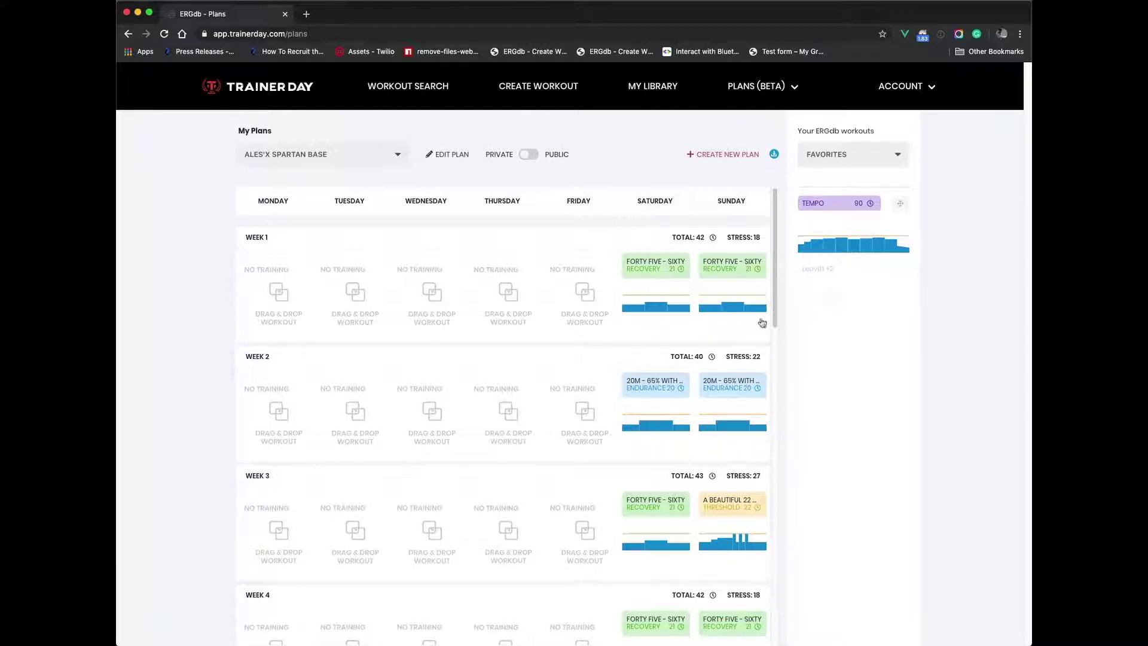
Inspect the Week 1 Saturday workout's details and 'undefined' description, then close the editor without saving.
{"action": "left_click", "coordinate": [656, 271]}
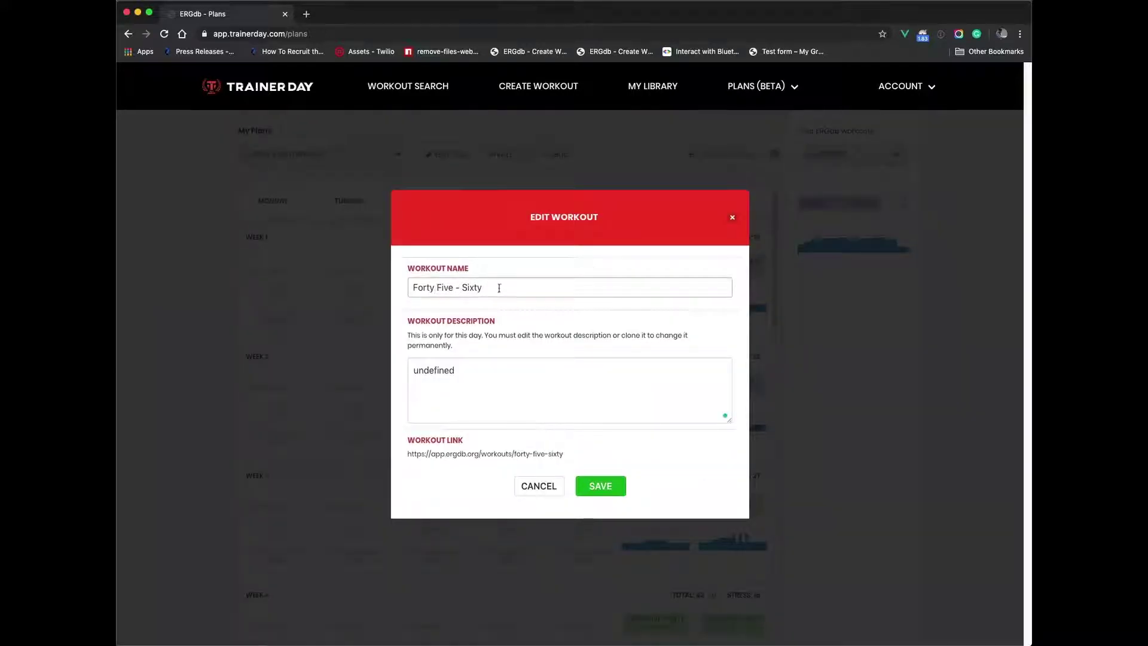
{"action": "left_click", "coordinate": [458, 366]}
{"action": "left_click_drag", "start_coordinate": [458, 366], "coordinate": [397, 371]}
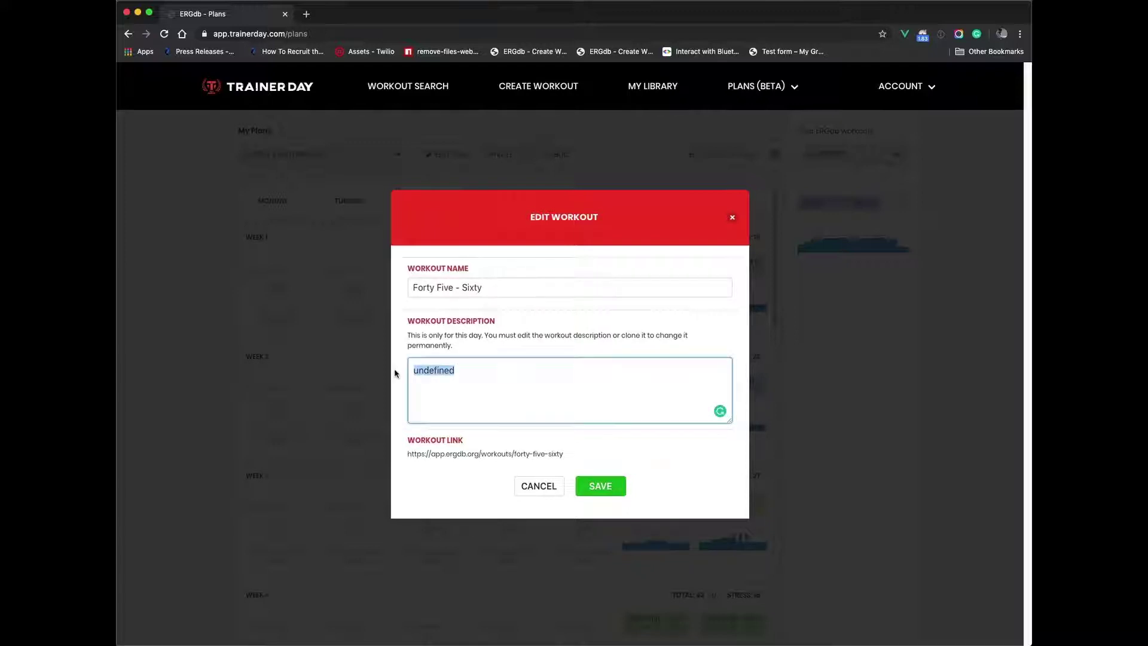
{"action": "left_click", "coordinate": [733, 219]}
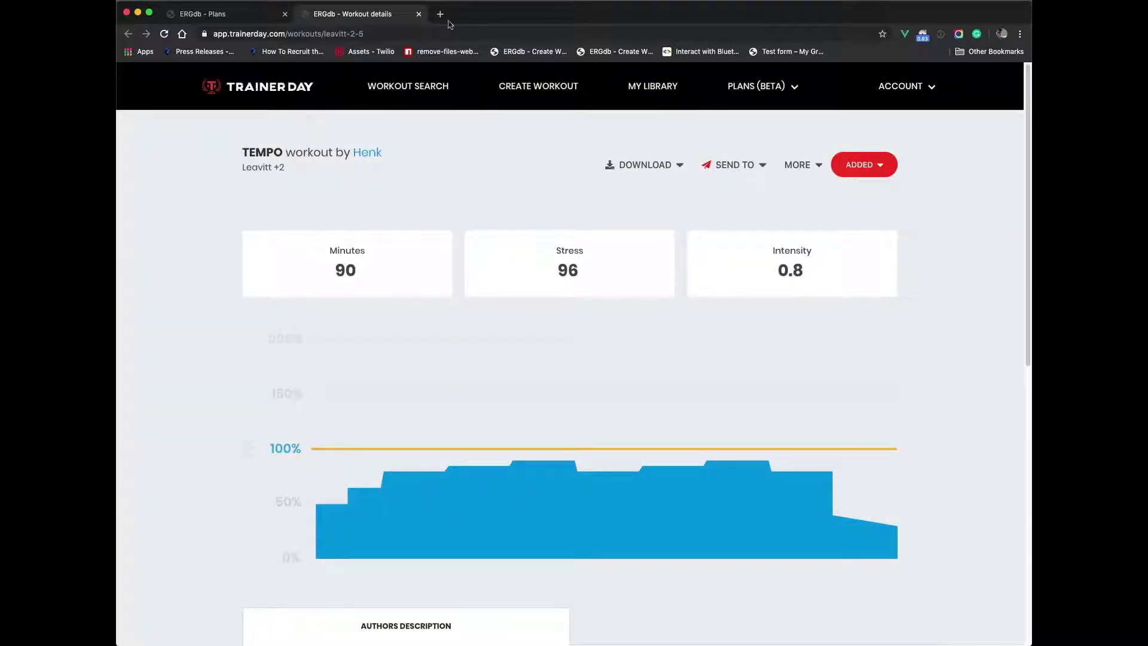
Close the workout tab, reopen Week 1 Saturday's workout page, return to the plan, and open Download Plan.
{"action": "left_click", "coordinate": [419, 14]}
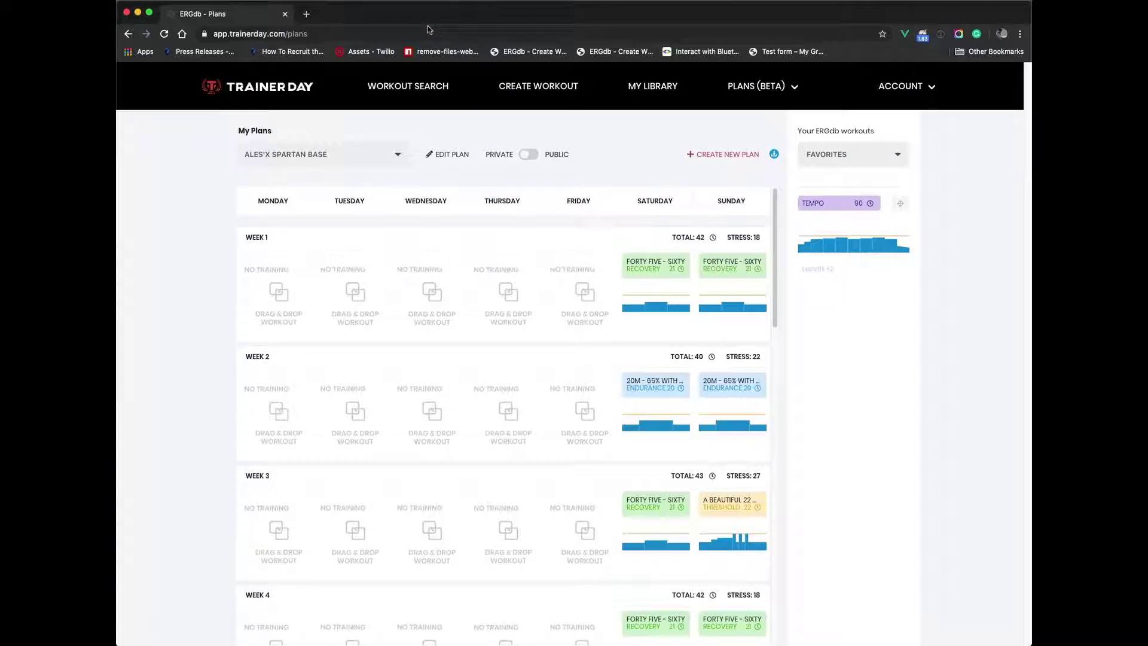
{"action": "left_click", "coordinate": [650, 269]}
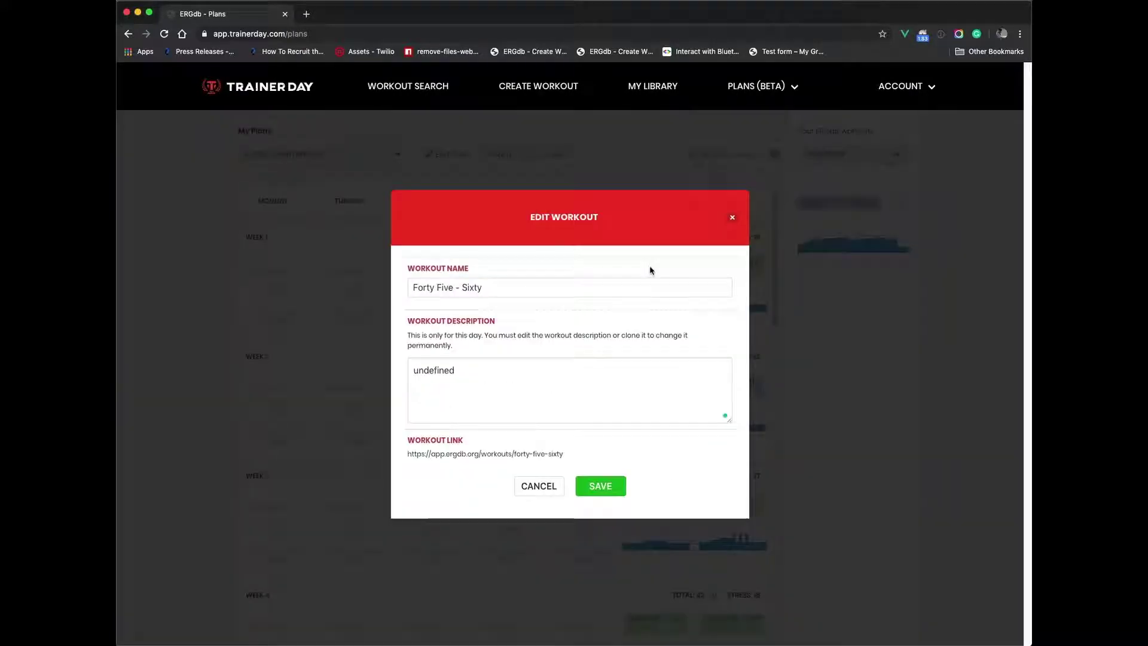
{"action": "left_click", "coordinate": [490, 454]}
{"action": "key", "text": "super+1"}
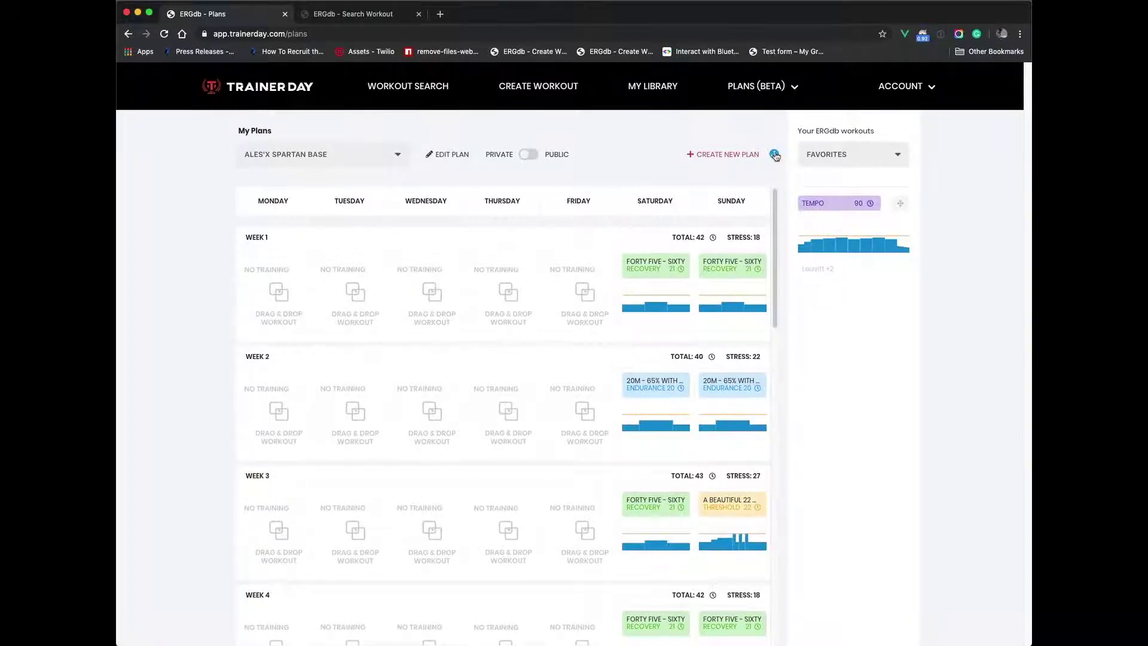
{"action": "left_click", "coordinate": [775, 155]}
Set the start week date to 11/20/2019 and download the Spartan Base copy as a zip.
{"action": "left_click", "coordinate": [609, 366]}
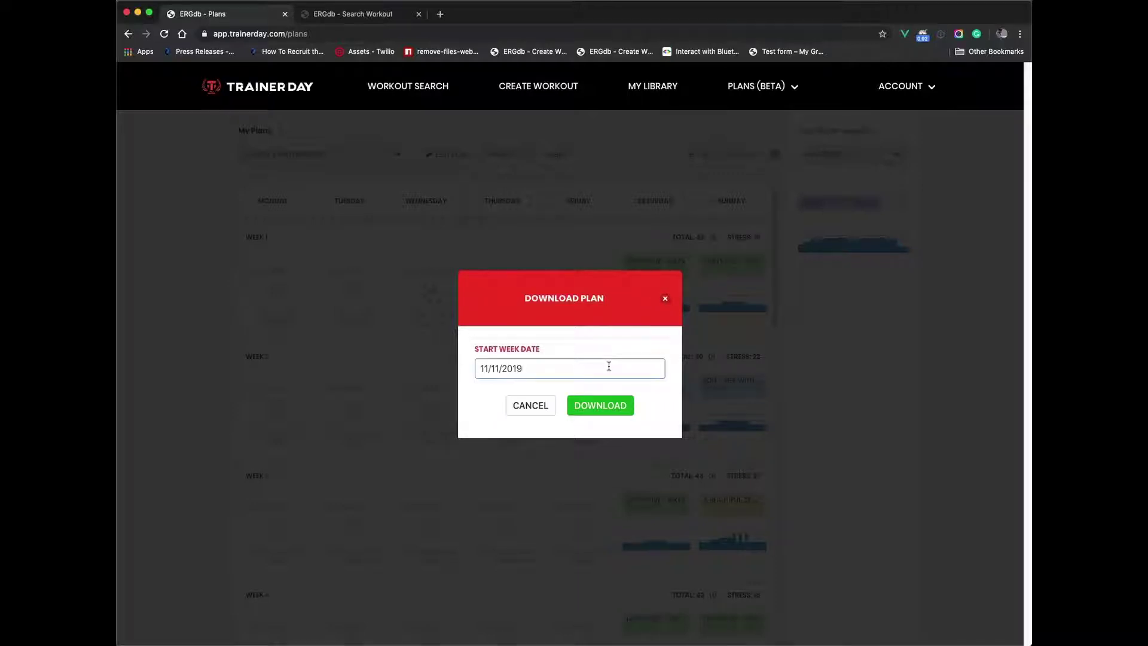
{"action": "left_click", "coordinate": [544, 519]}
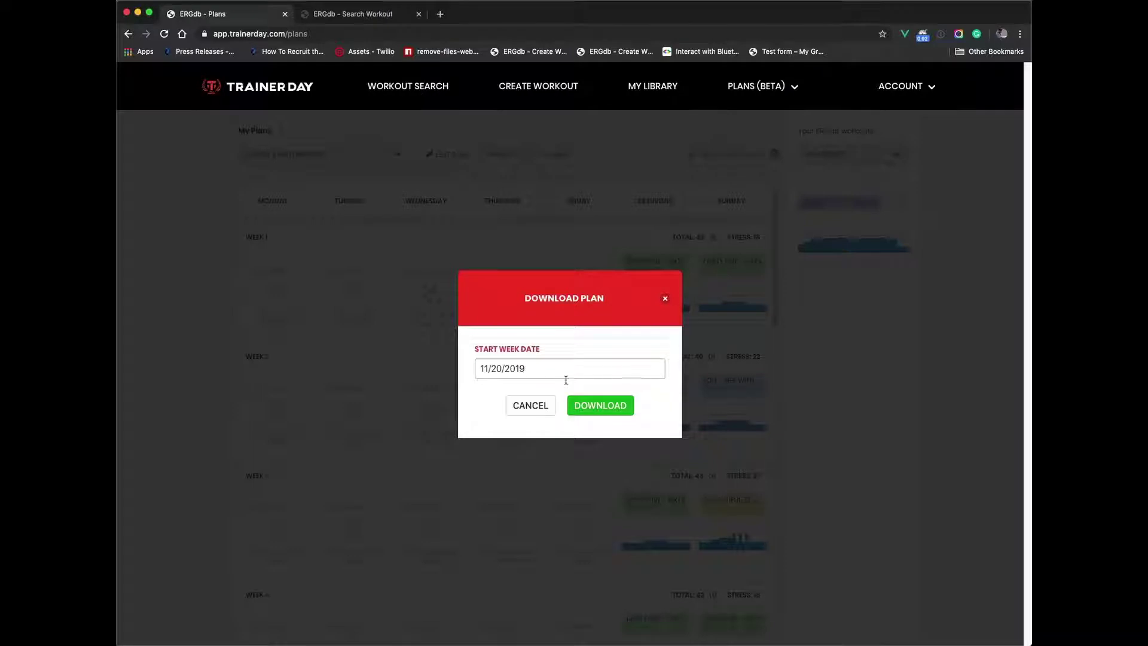
{"action": "left_click", "coordinate": [611, 407]}
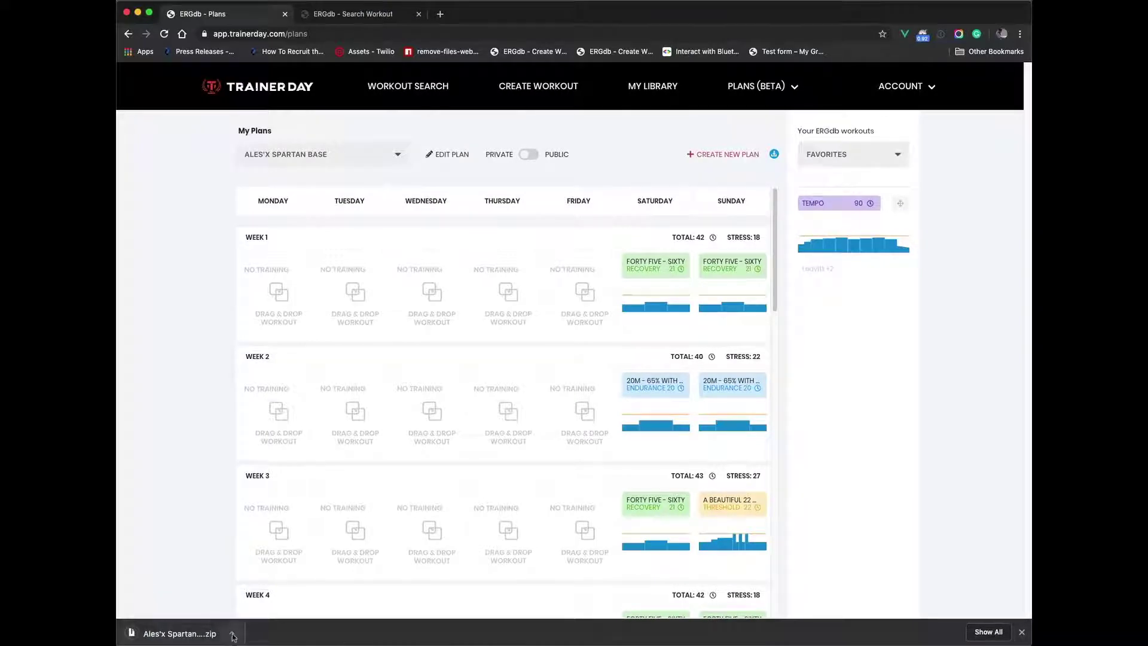
Extract the downloaded plan zip in Finder and expand the folder to list every file.
{"action": "left_click", "coordinate": [232, 633]}
{"action": "left_click", "coordinate": [253, 637]}
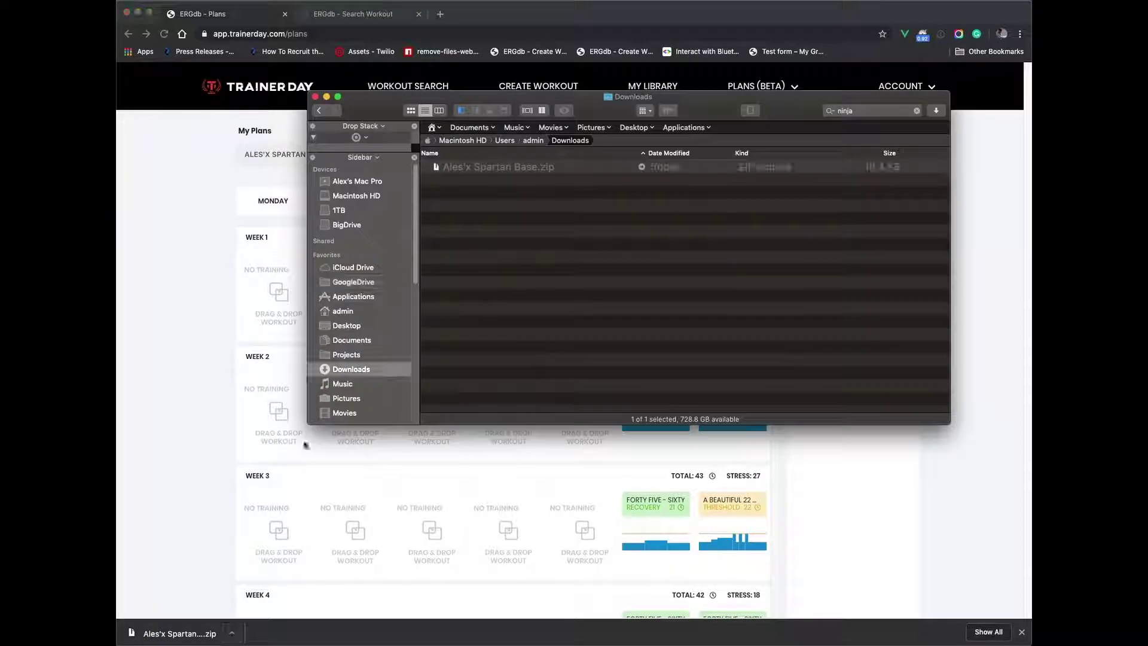
{"action": "double_click", "coordinate": [467, 167]}
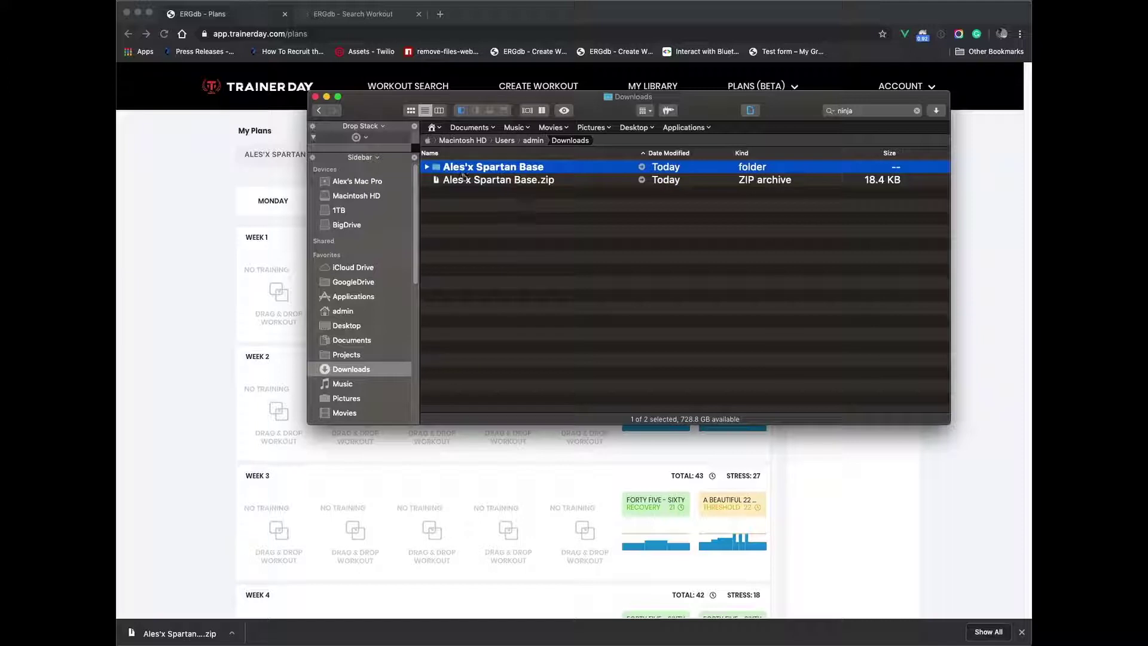
{"action": "left_click", "coordinate": [427, 167]}
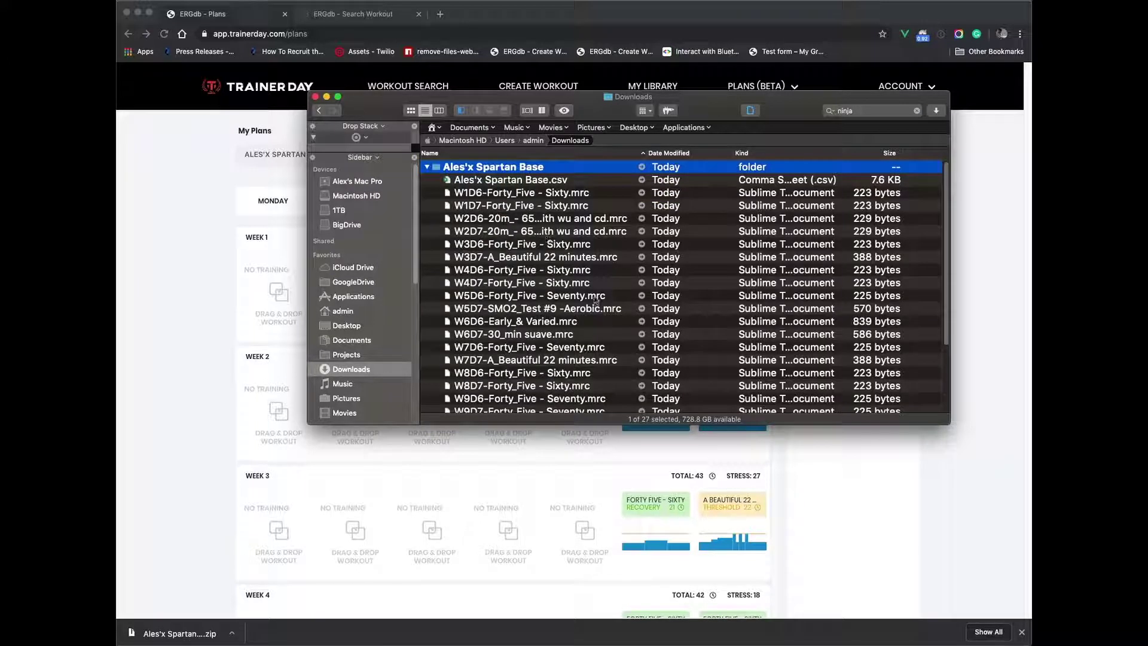
{"action": "left_click_drag", "start_coordinate": [626, 423], "coordinate": [625, 596]}
Look through the W1D6 to W3D7 MRC workout files, then open the plan's CSV in Excel.
{"action": "left_click", "coordinate": [474, 195]}
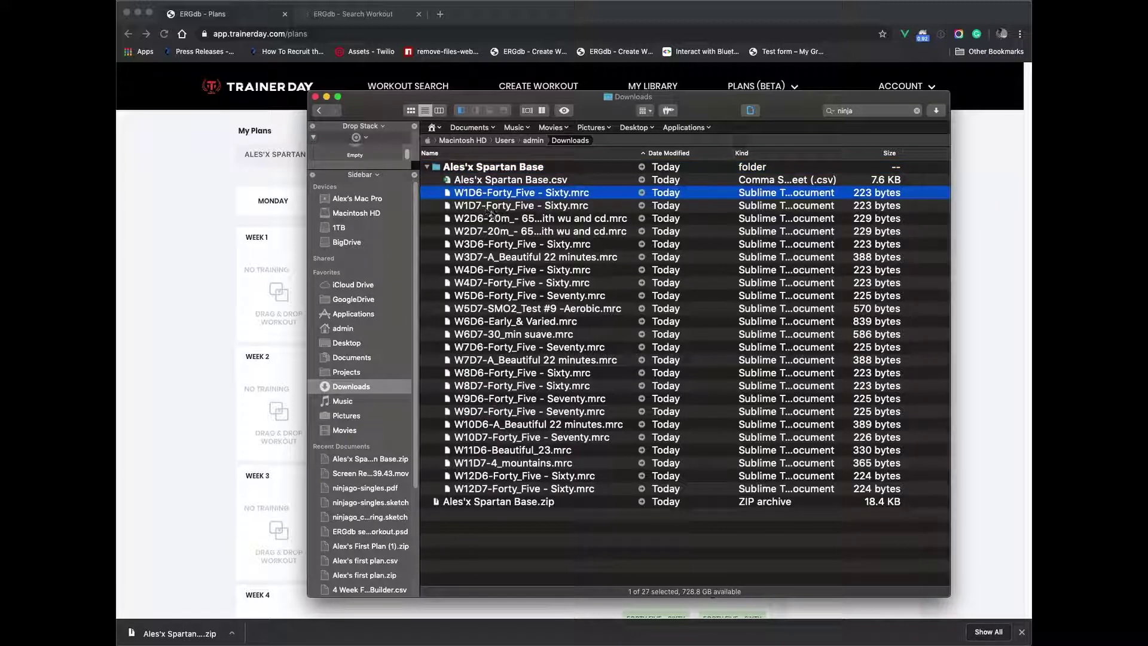
{"action": "left_click", "coordinate": [479, 208]}
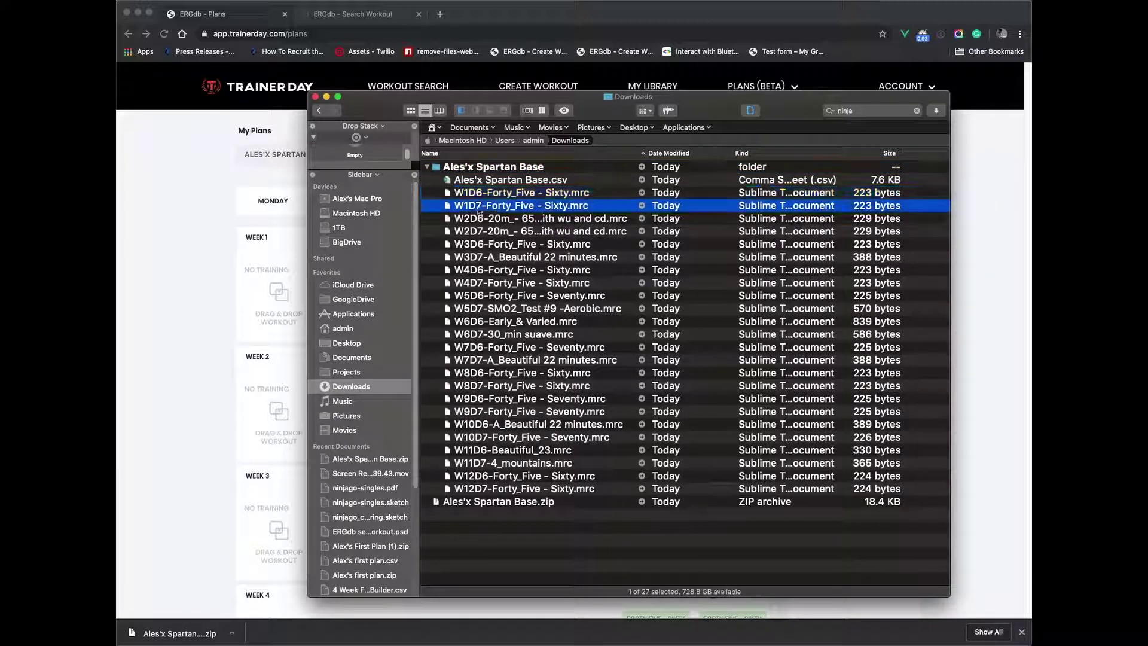
{"action": "left_click", "coordinate": [485, 220]}
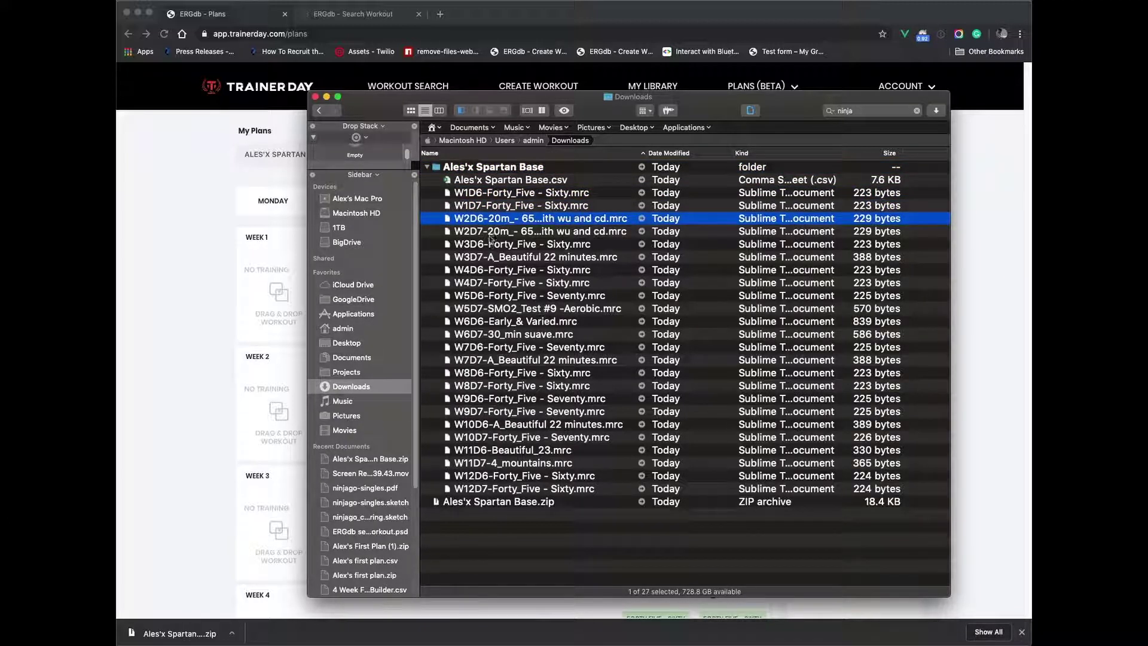
{"action": "left_click", "coordinate": [491, 233]}
{"action": "left_click", "coordinate": [488, 245]}
{"action": "left_click", "coordinate": [489, 258]}
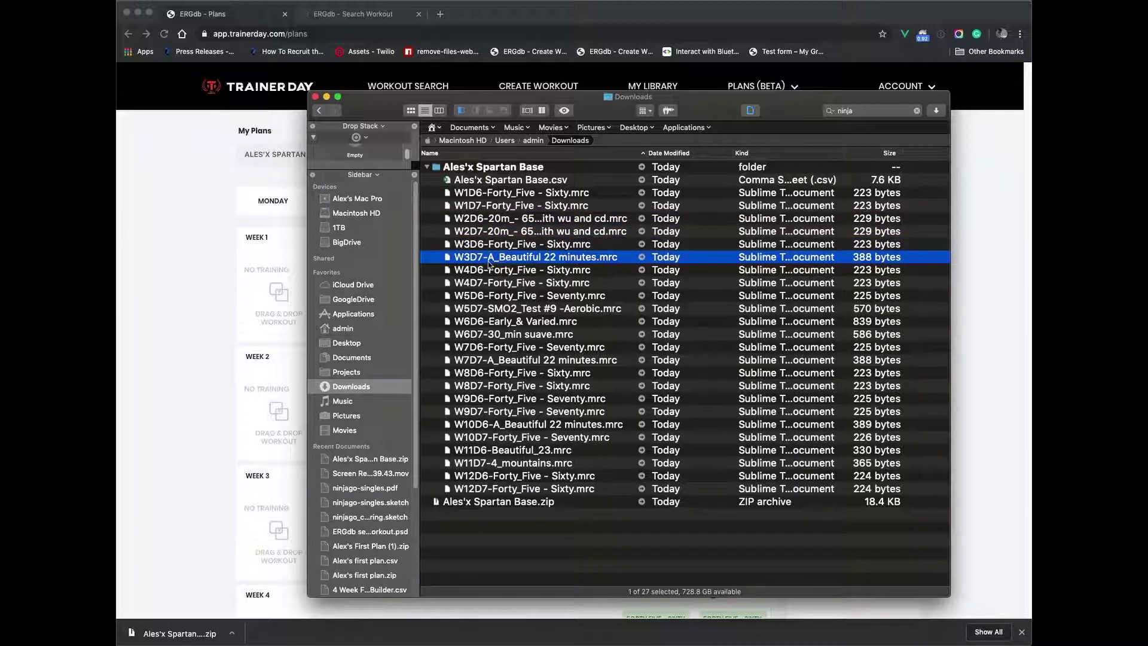
{"action": "left_click", "coordinate": [483, 195]}
{"action": "left_click", "coordinate": [492, 208], "text": "shift"}
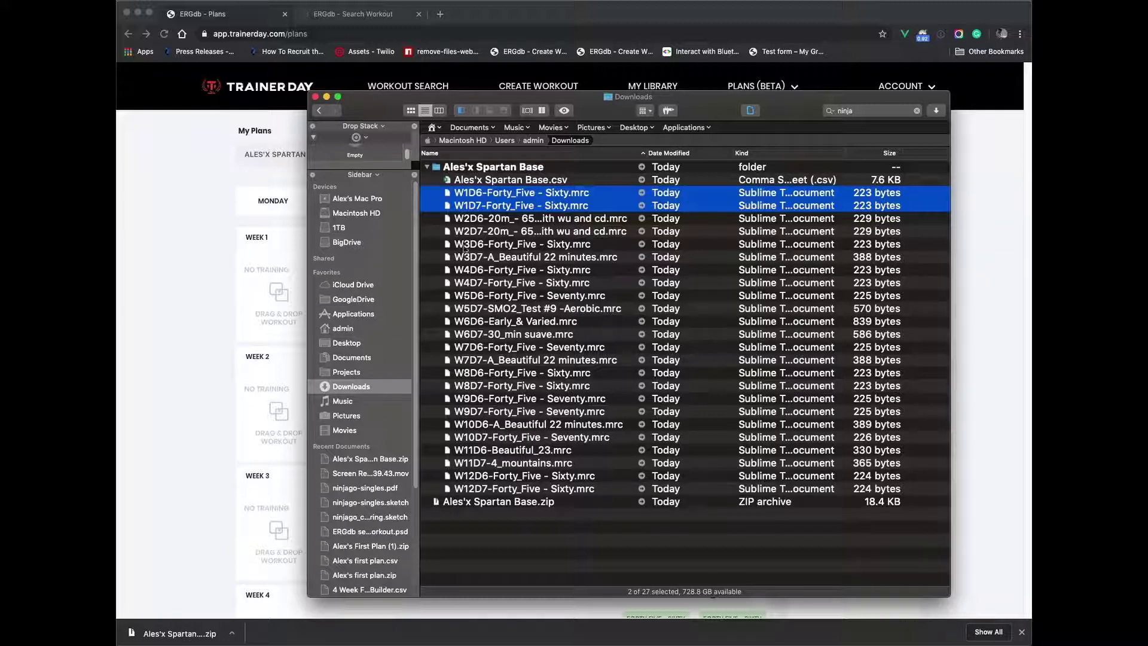
{"action": "left_click", "coordinate": [485, 180]}
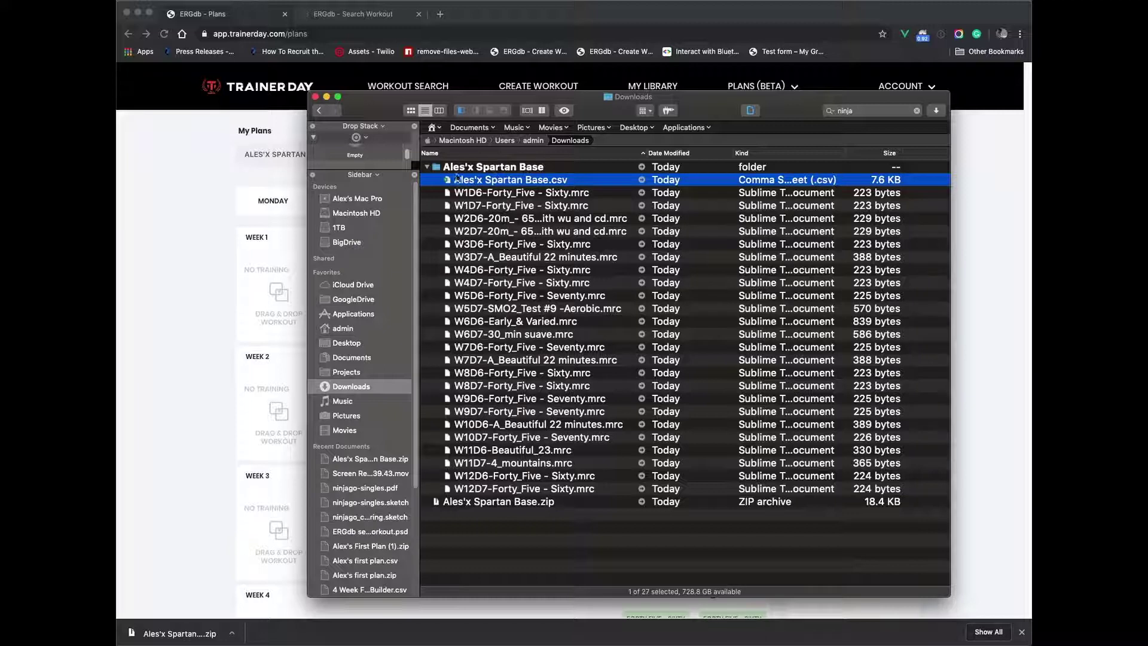
{"action": "double_click", "coordinate": [450, 180]}
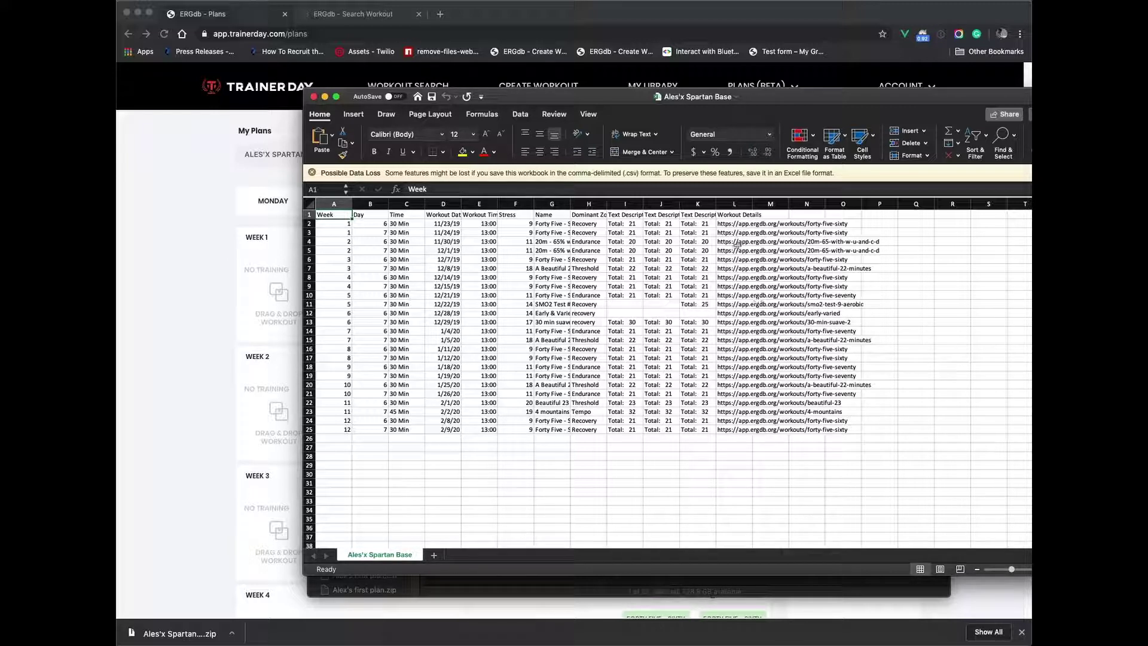
Open cell L2's Forty Five - Sixty workout link in a new browser tab, then close it.
{"action": "left_click", "coordinate": [730, 224]}
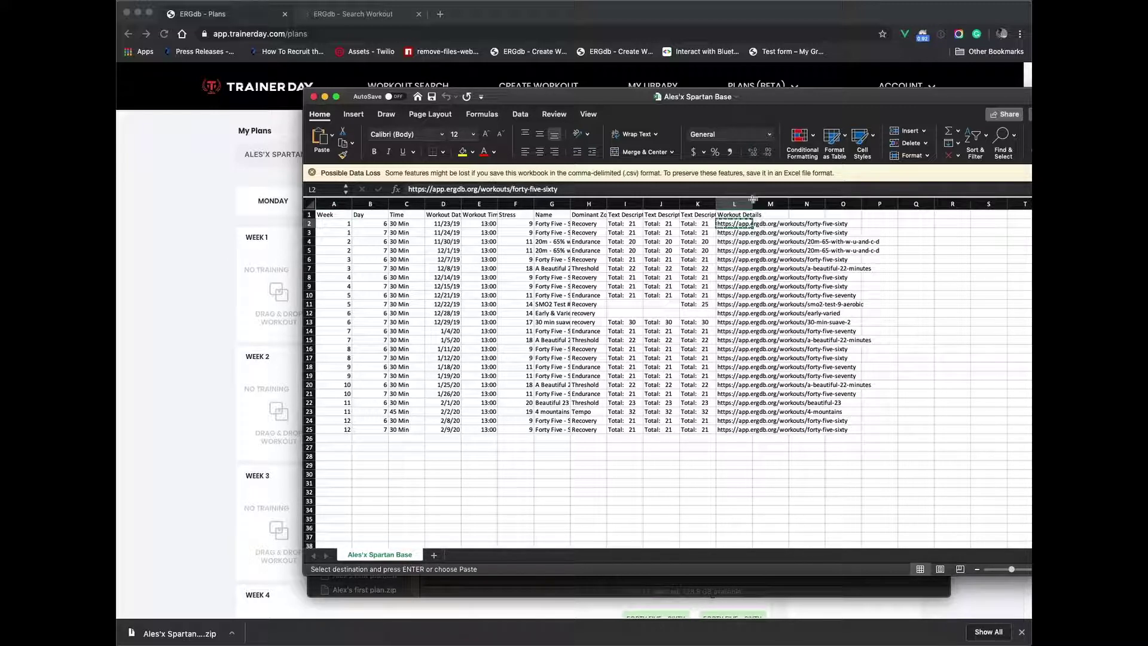
{"action": "left_click", "coordinate": [438, 17]}
{"action": "left_click", "coordinate": [438, 16]}
{"action": "type", "text": "https://app.ergdb.org/workouts/forty-five-sixty"}
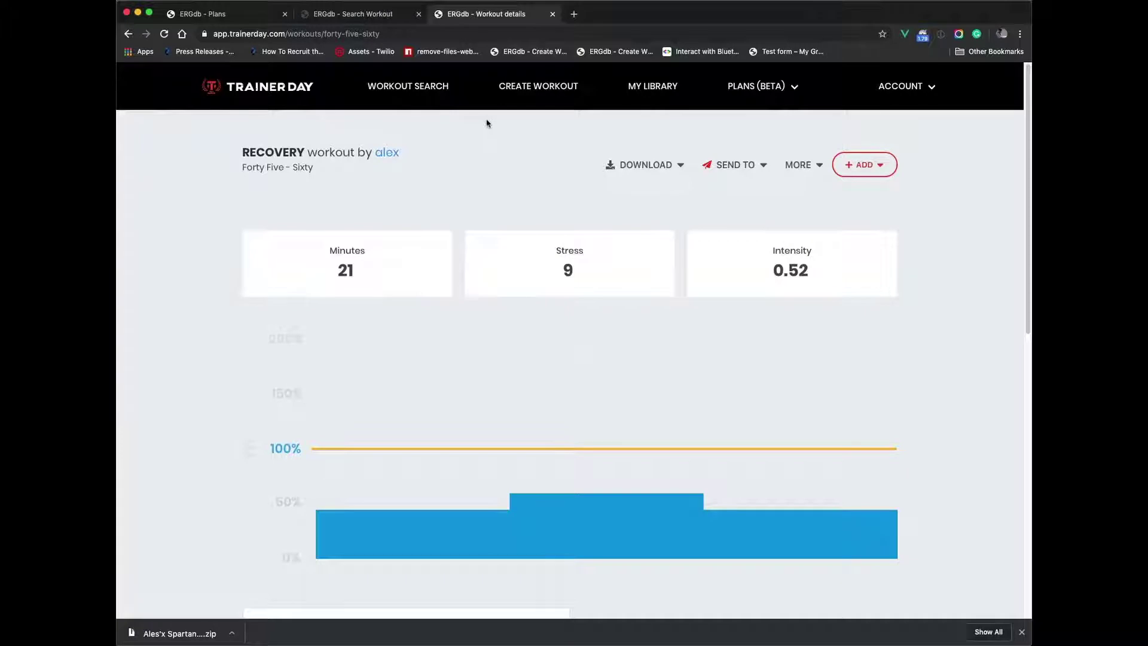
{"action": "key", "text": "super+w"}
Switch back to the Spartan Base CSV in Excel.
{"action": "key", "text": "super+Tab"}
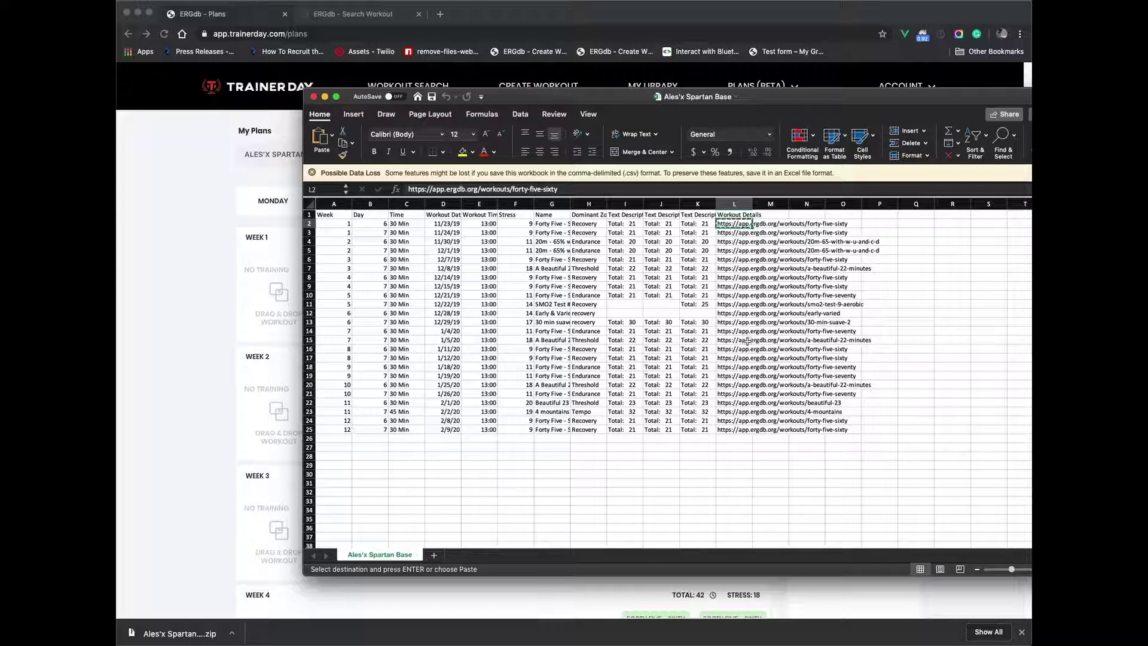
Select the Week 12 workout link in cell L24 of the Workout Details column.
{"action": "left_click", "coordinate": [741, 421]}
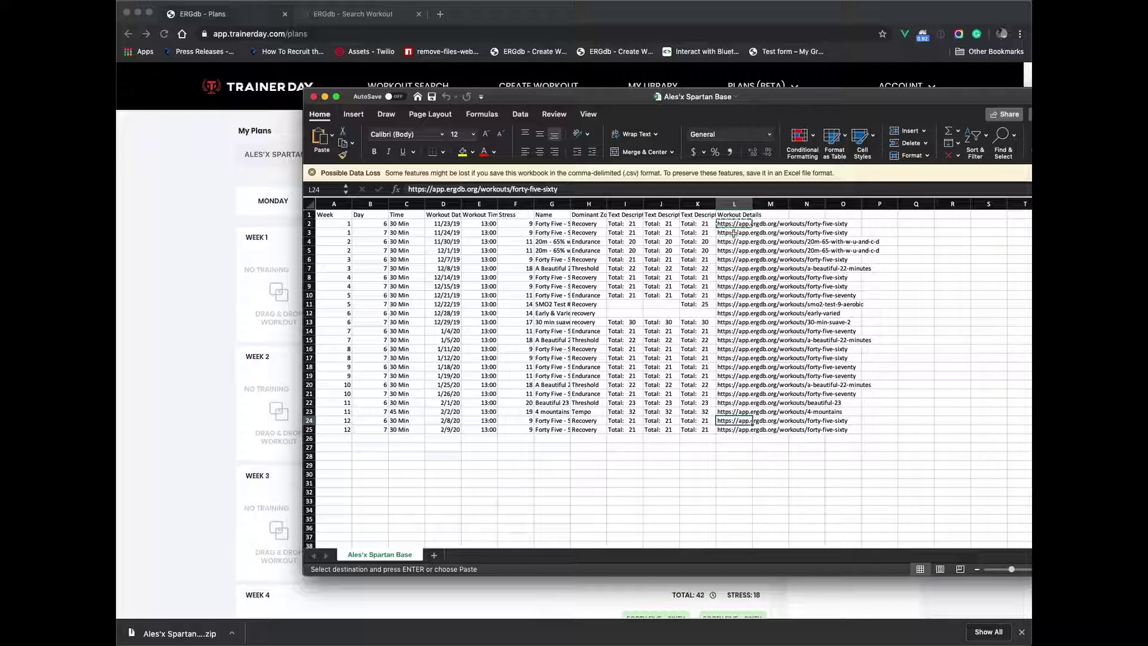
{"action": "left_click", "coordinate": [704, 15]}
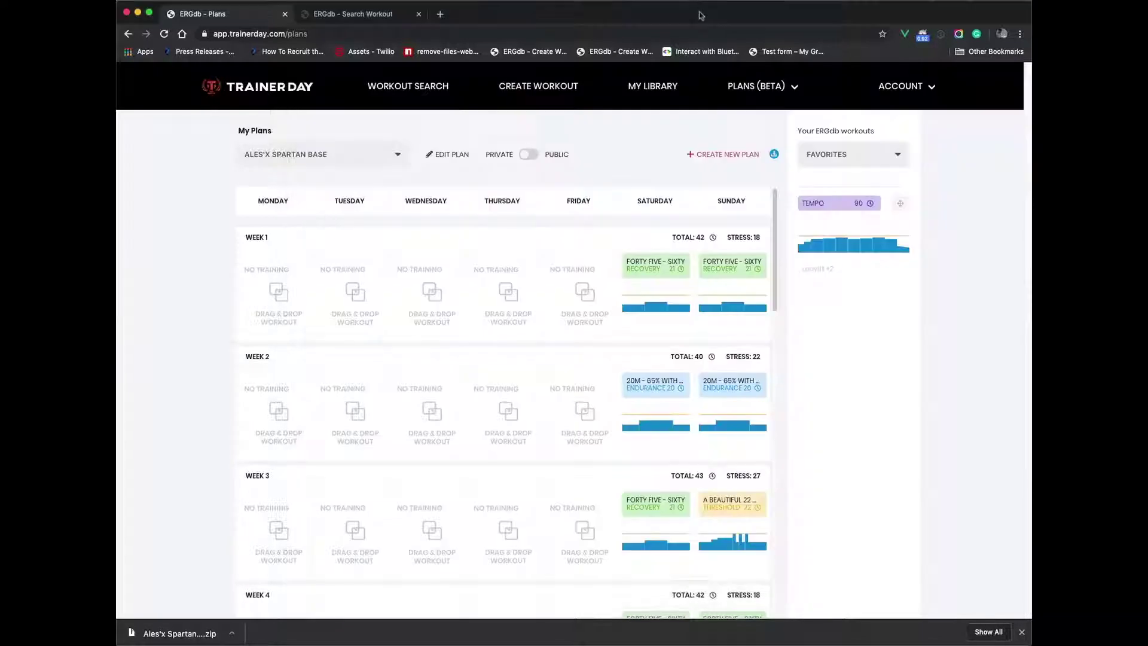